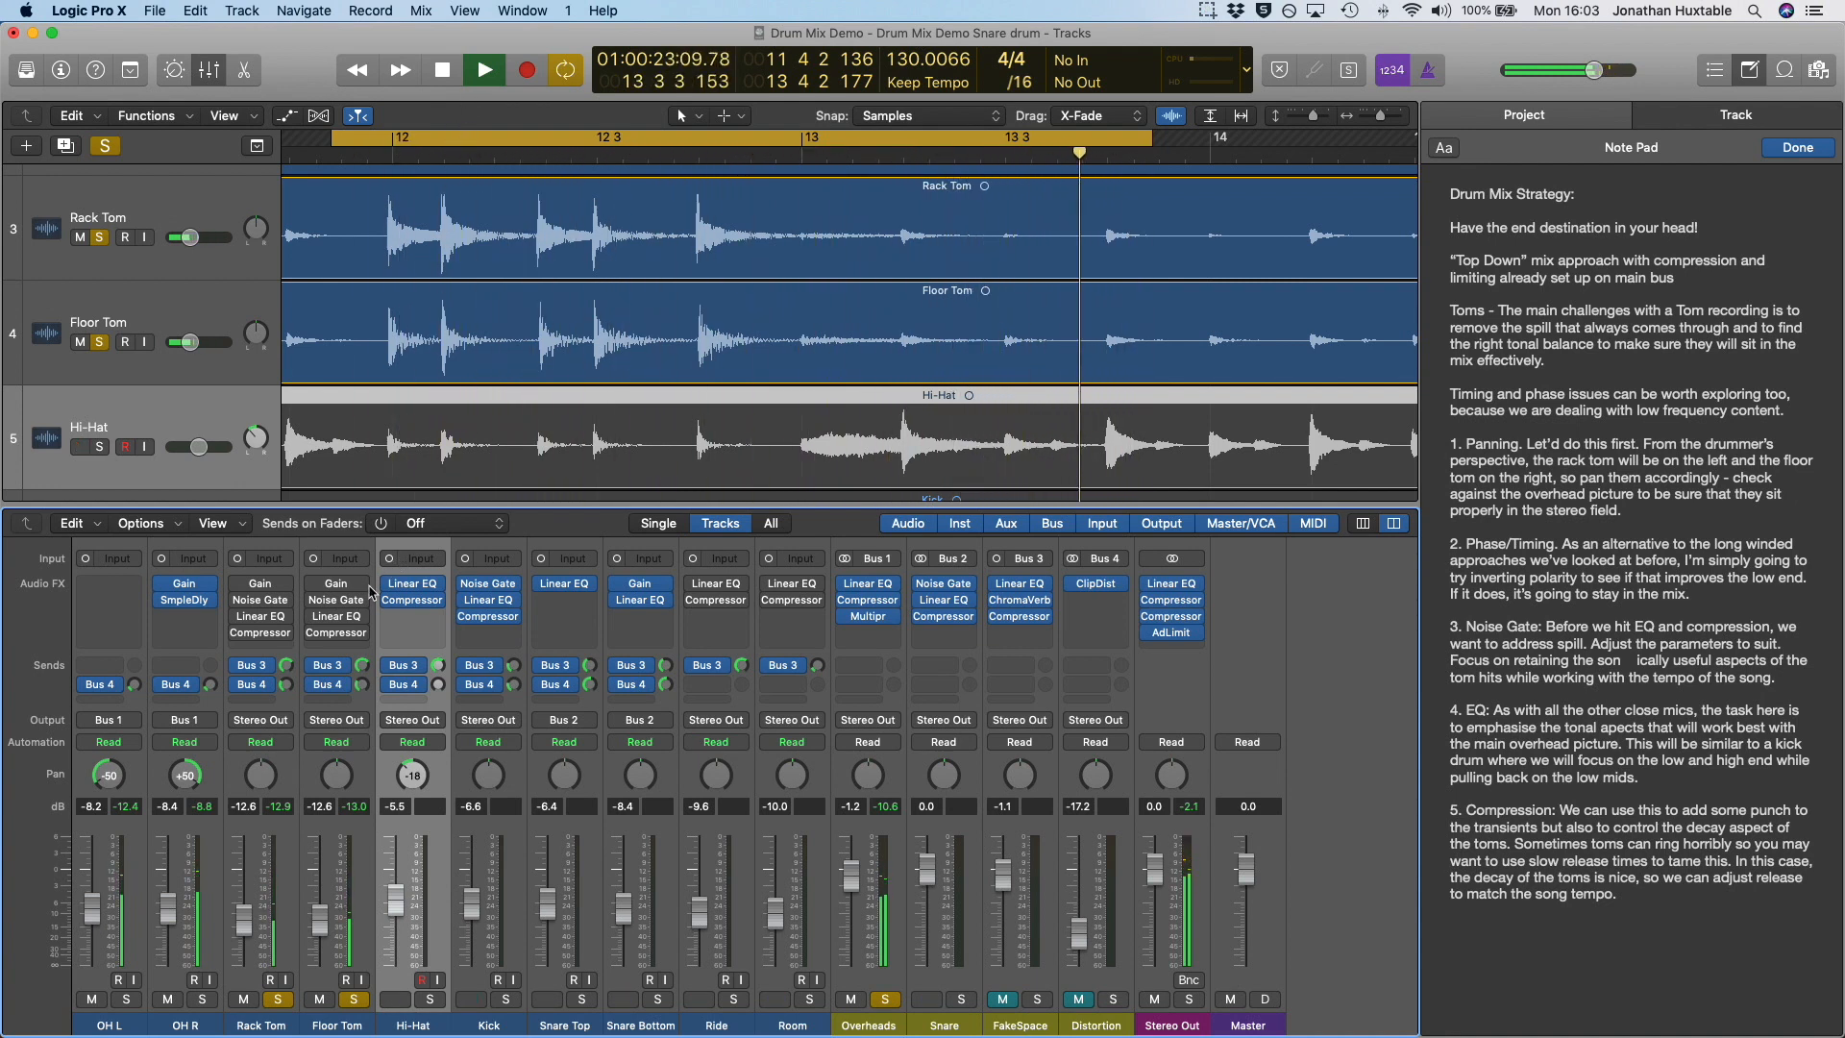
# Pan the Rack Tom to -23 and the Floor Tom to +44, checking the placement with and without the Overheads soloed.
pyautogui.moveTo(242, 781); pyautogui.dragTo(336, 723)
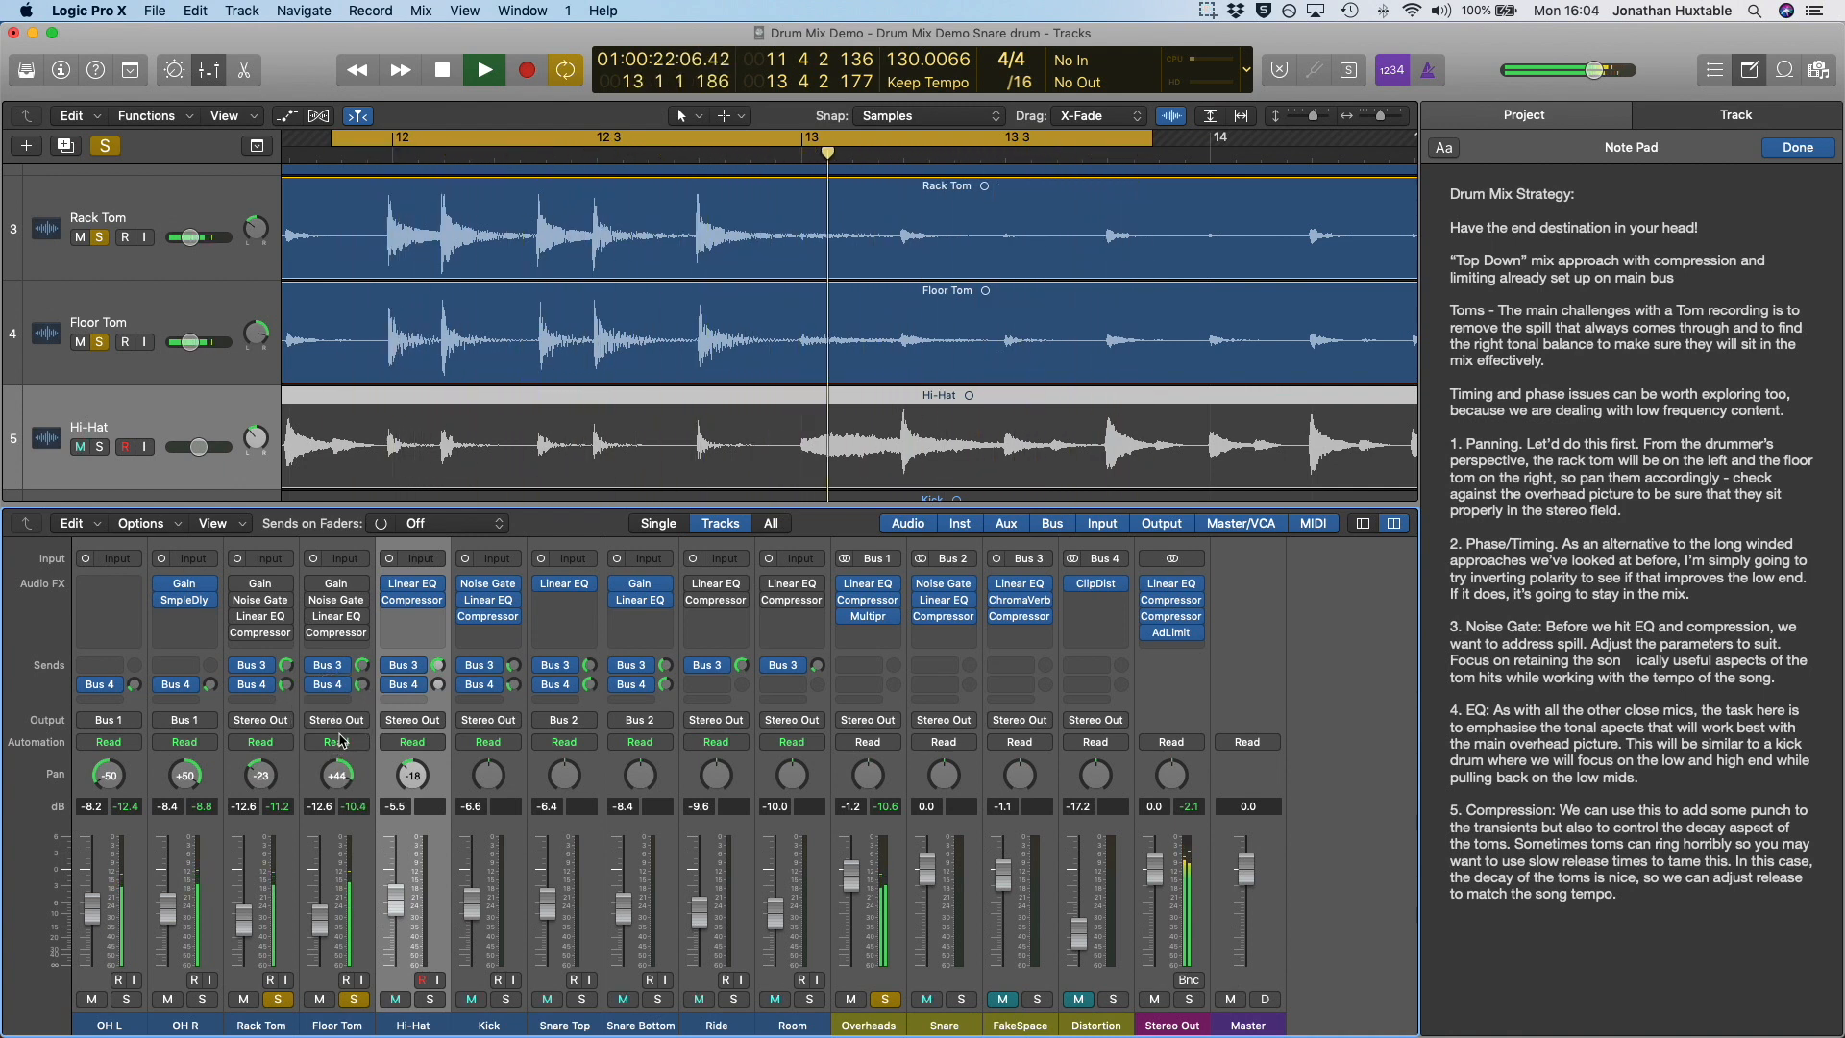
pyautogui.click(886, 1000)
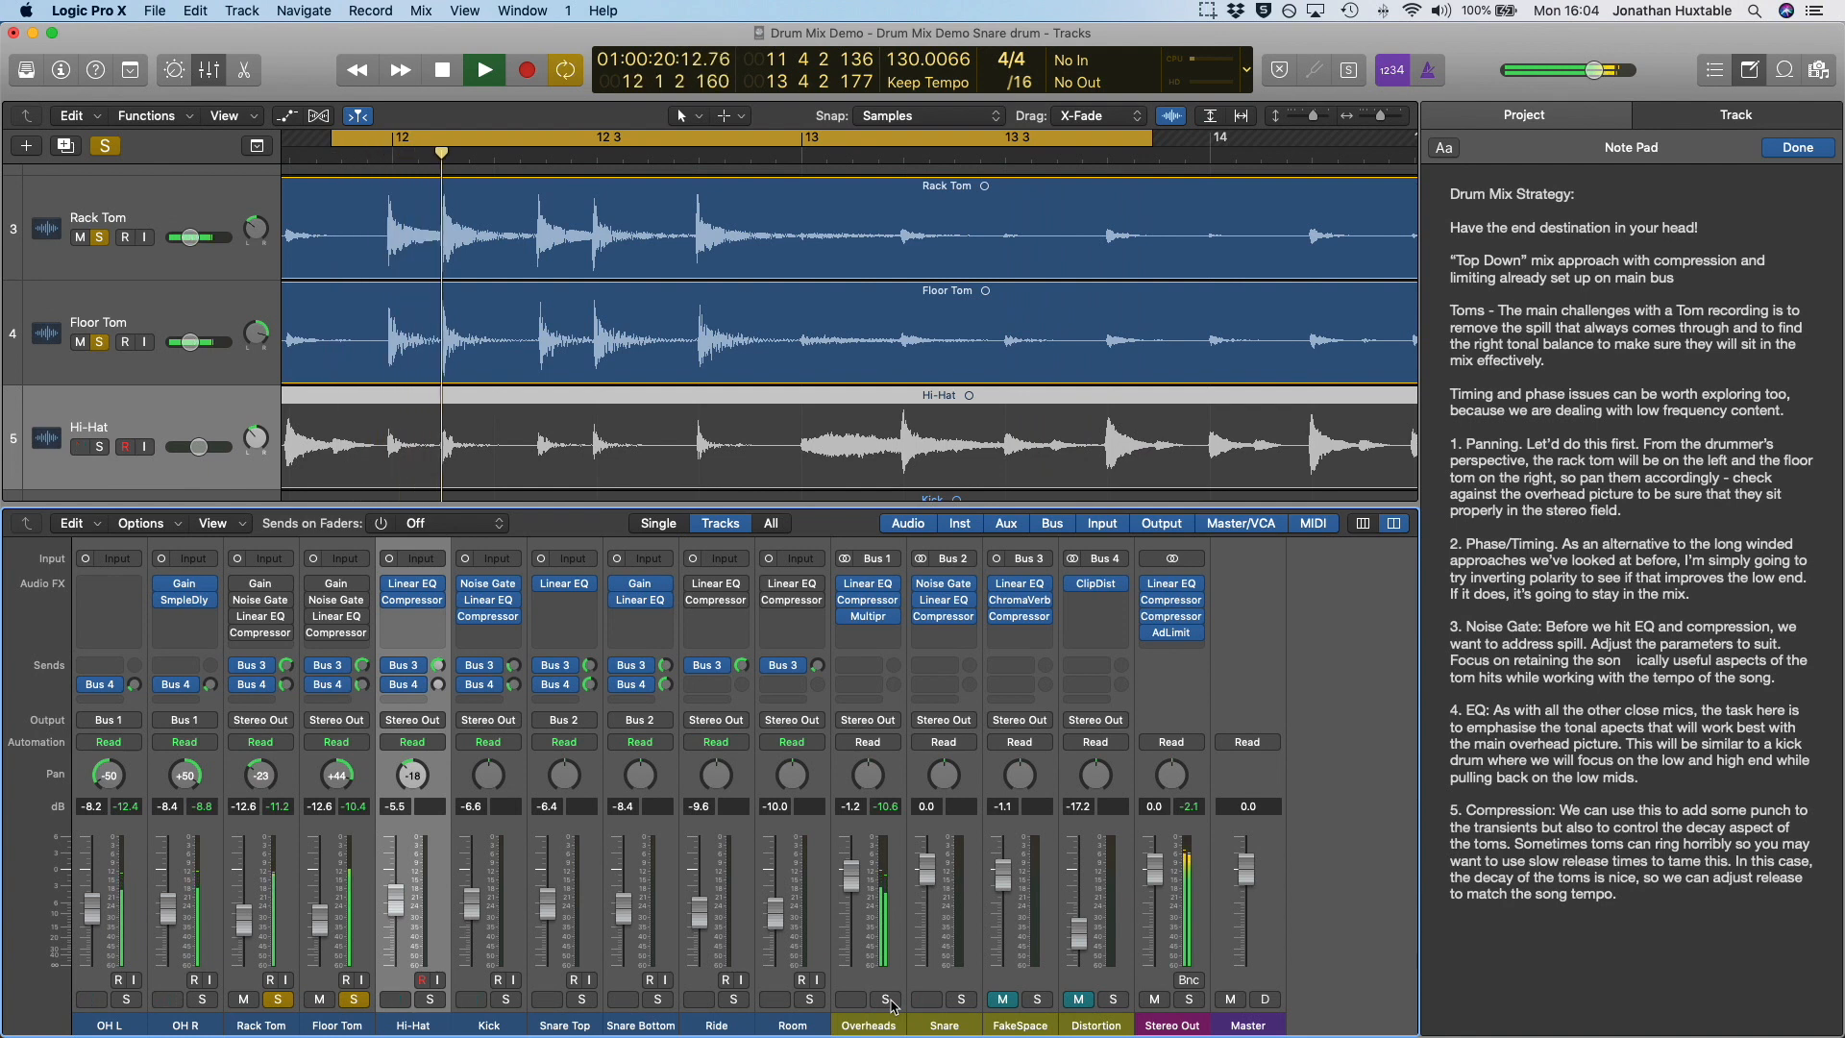
pyautogui.click(886, 1000)
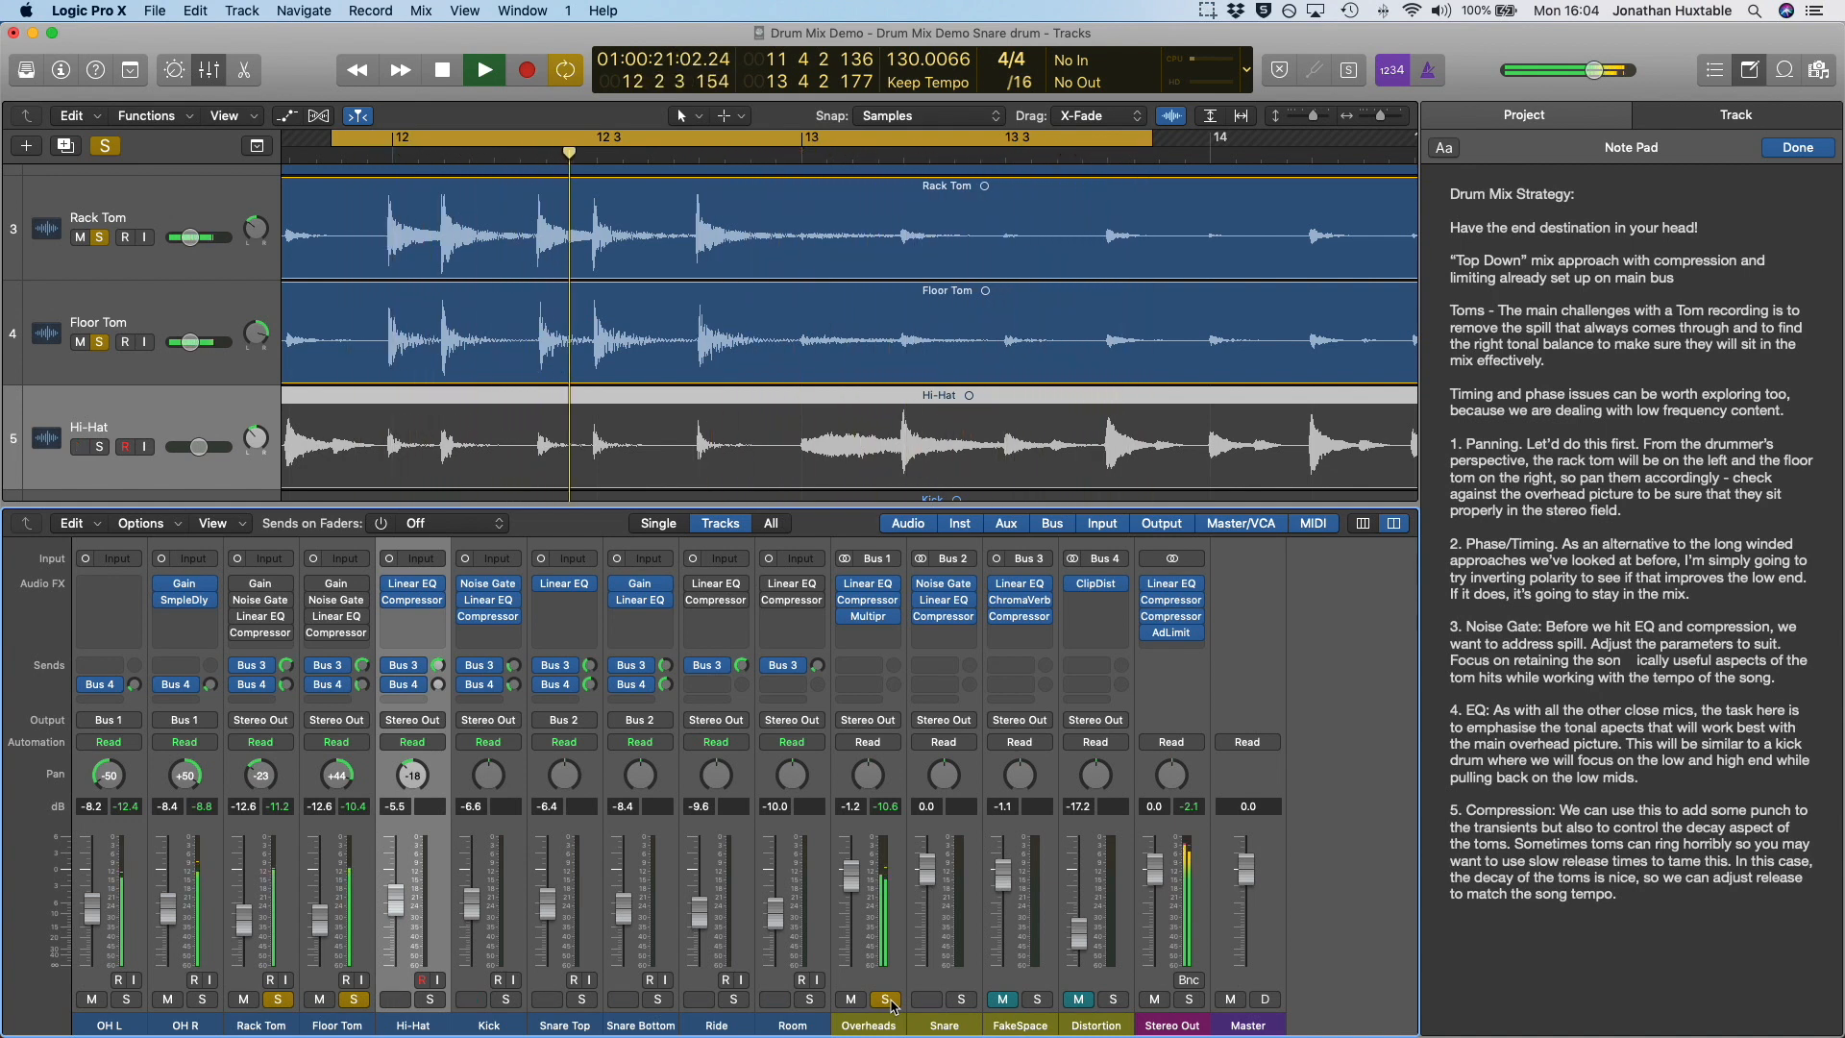
# Unsolo the Floor Tom, enable the Rack Tom's Gain plug-in and compare the sound with its phase invert toggled.
pyautogui.click(354, 1000)
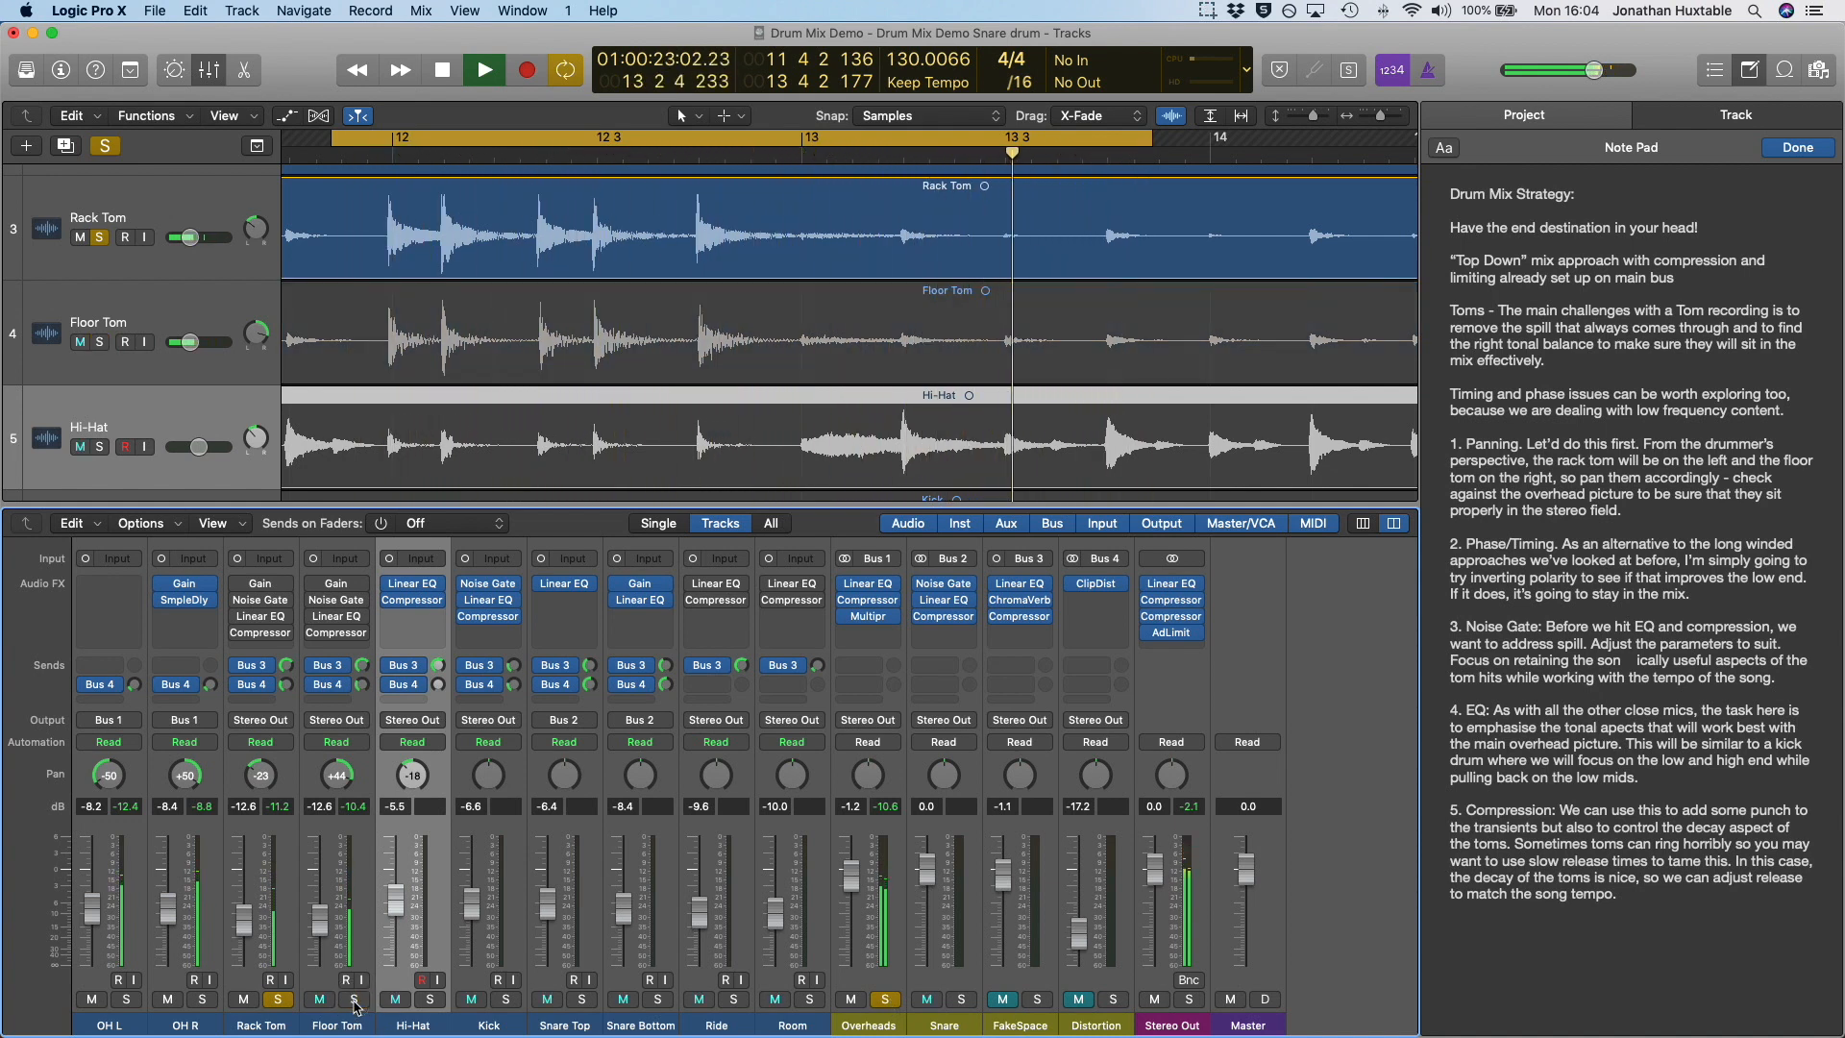
pyautogui.click(260, 583)
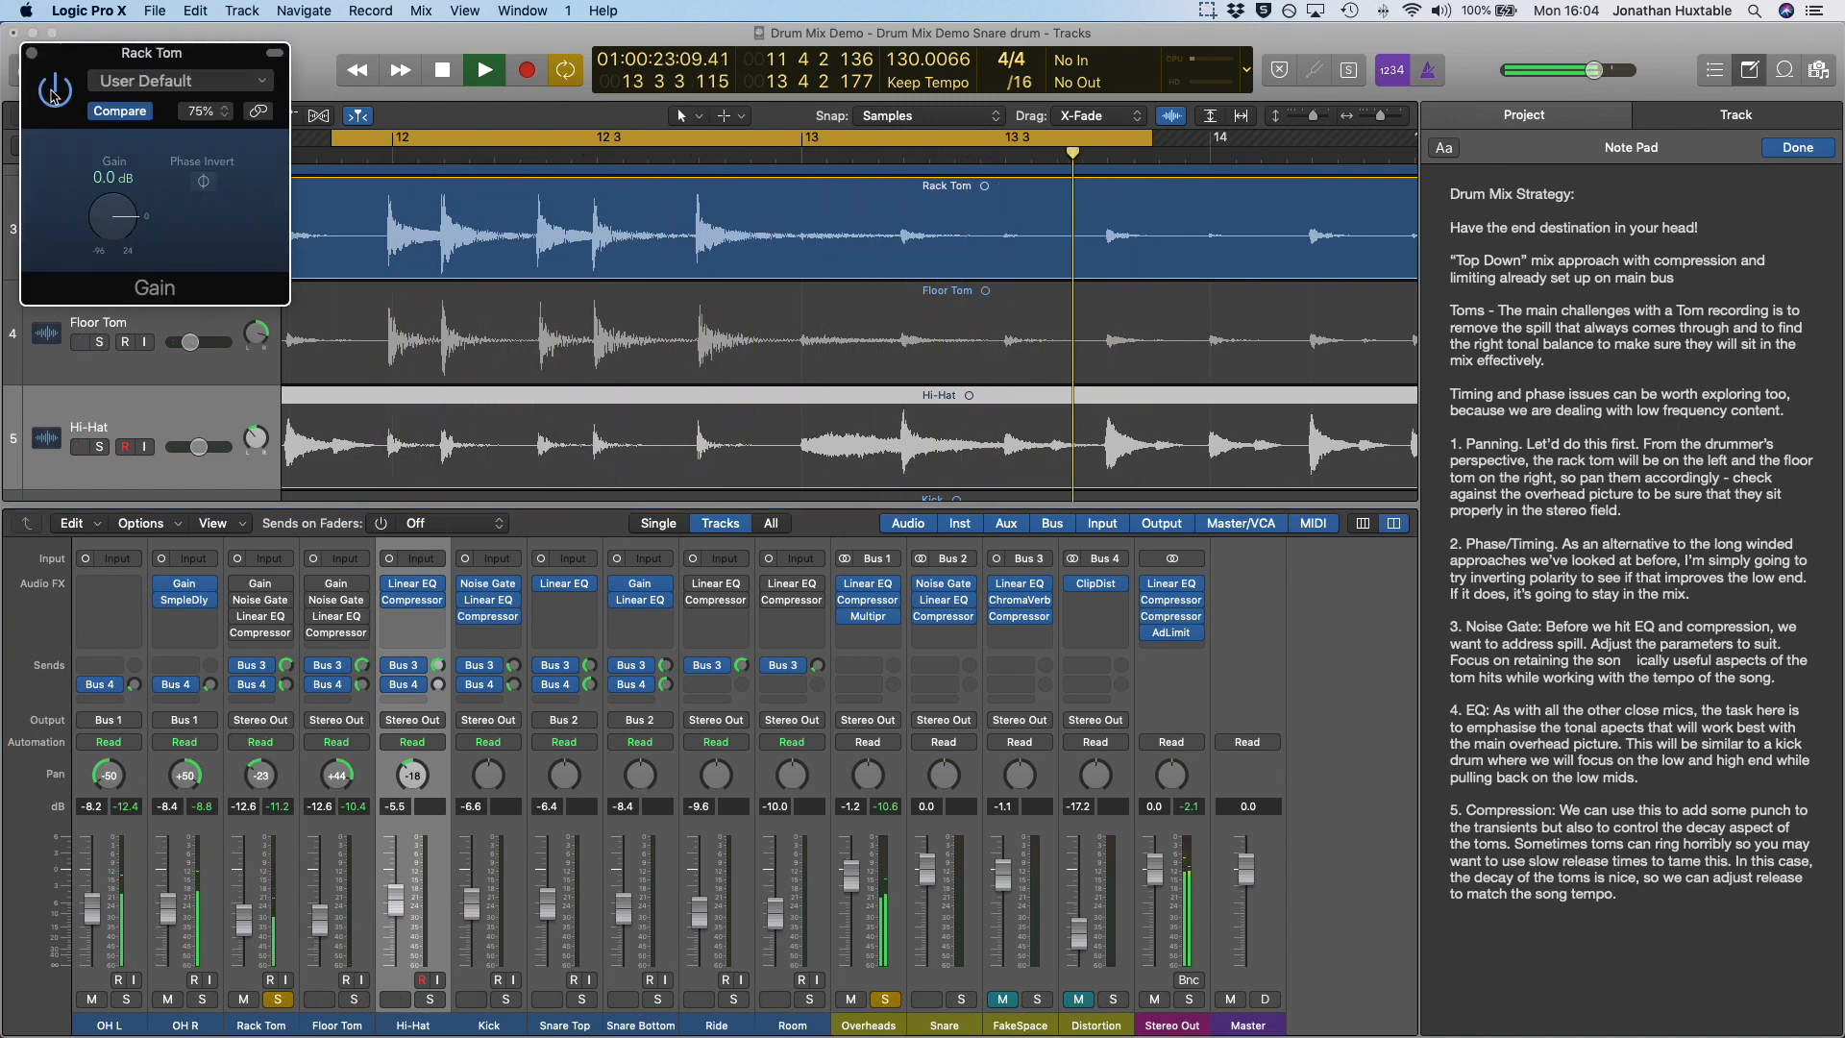
pyautogui.click(201, 184)
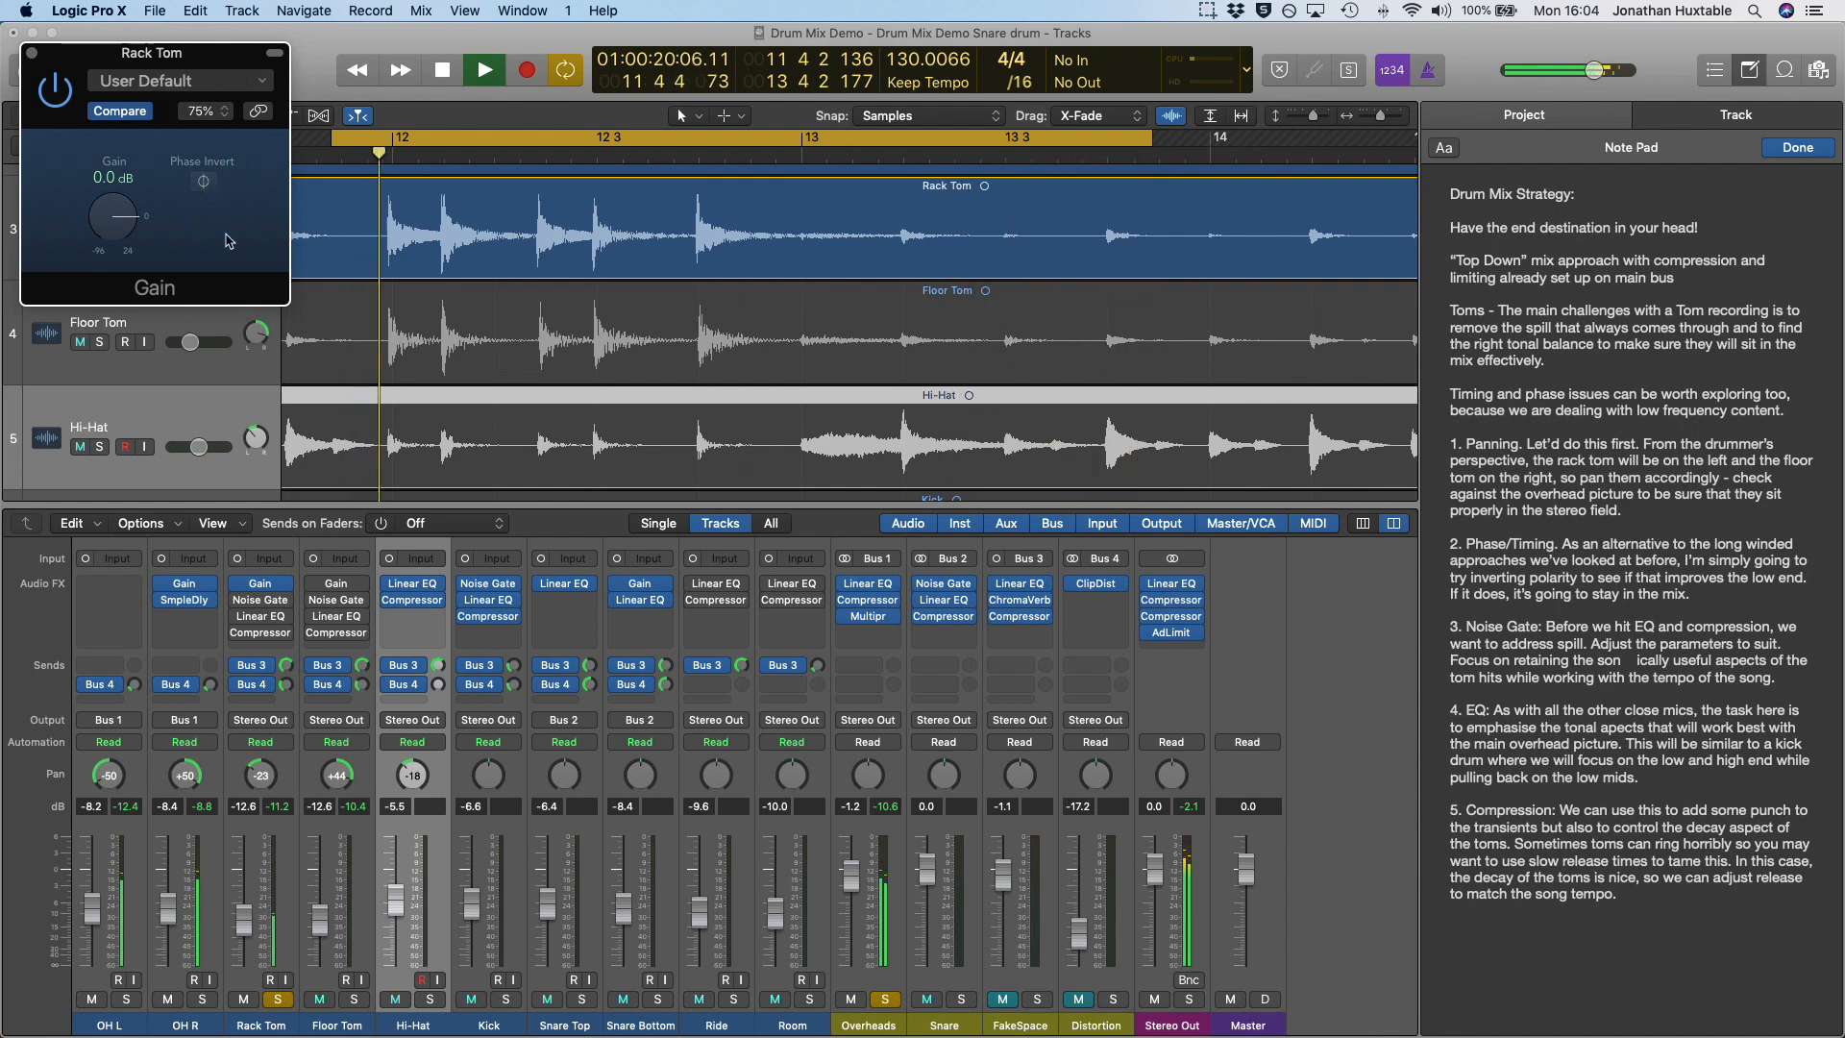
pyautogui.click(203, 184)
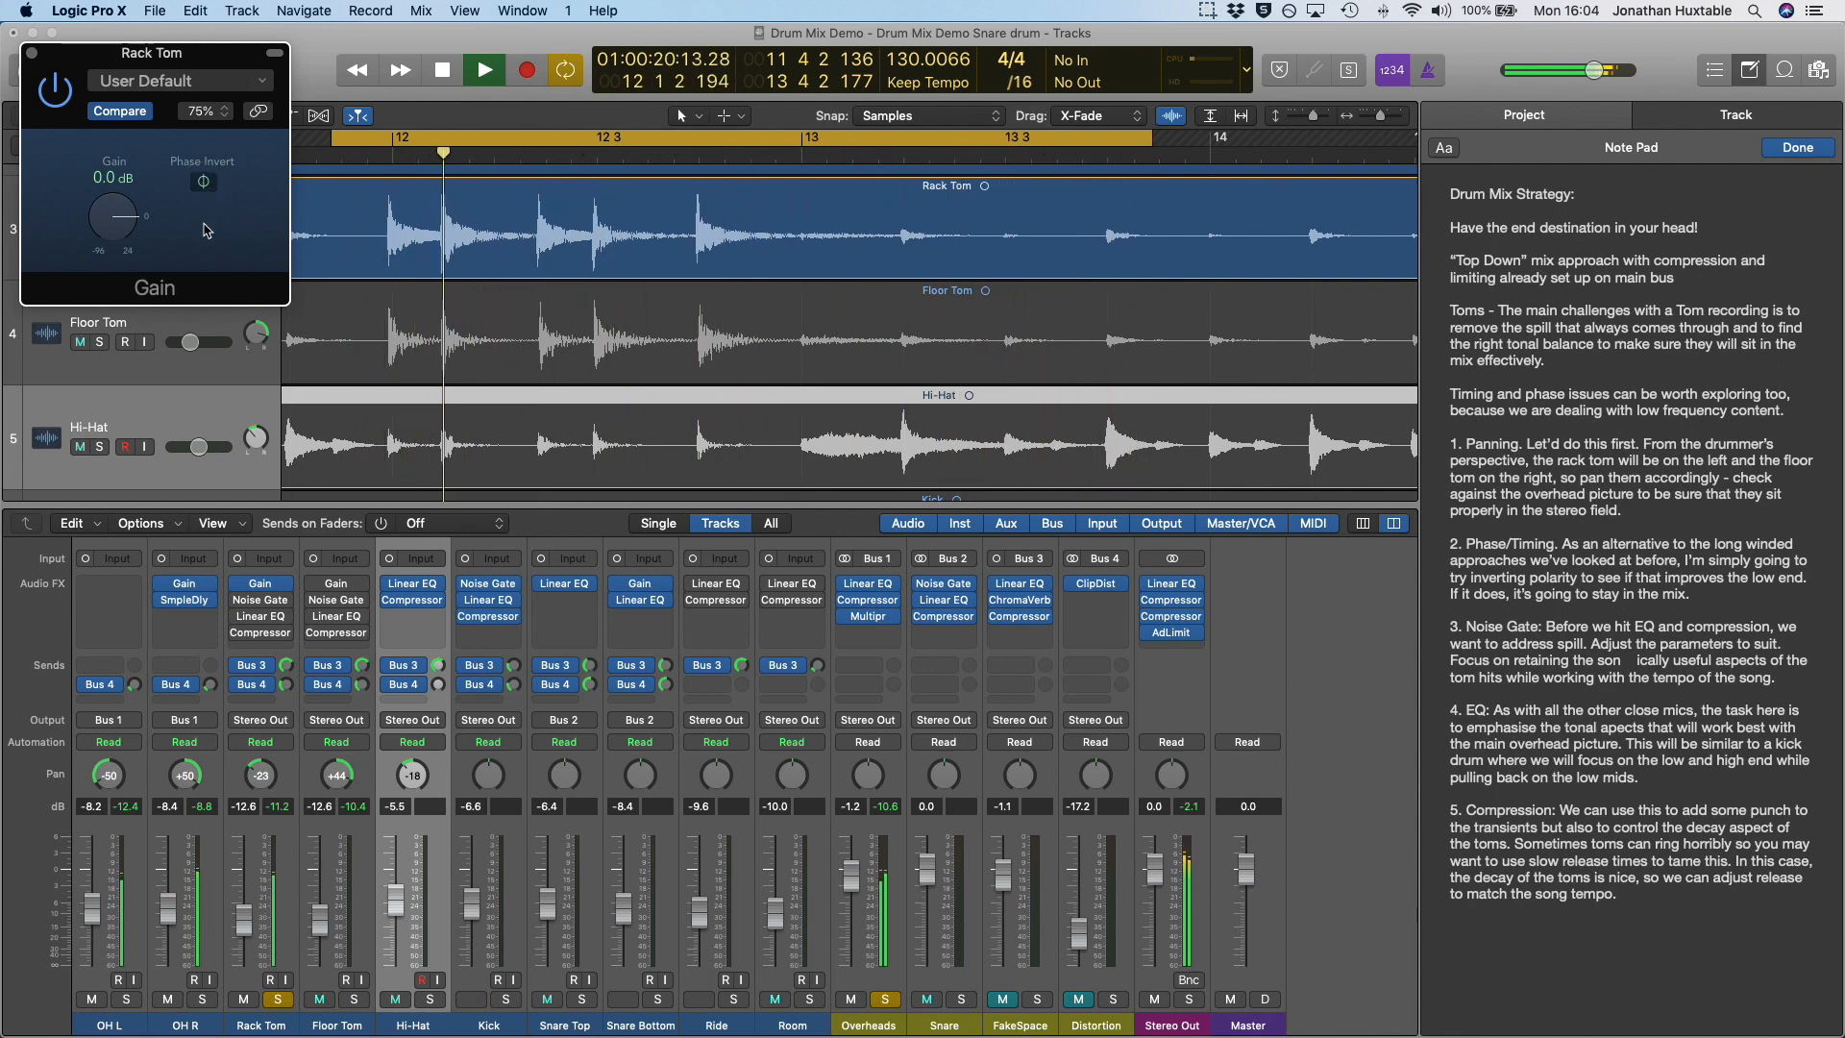
pyautogui.click(31, 54)
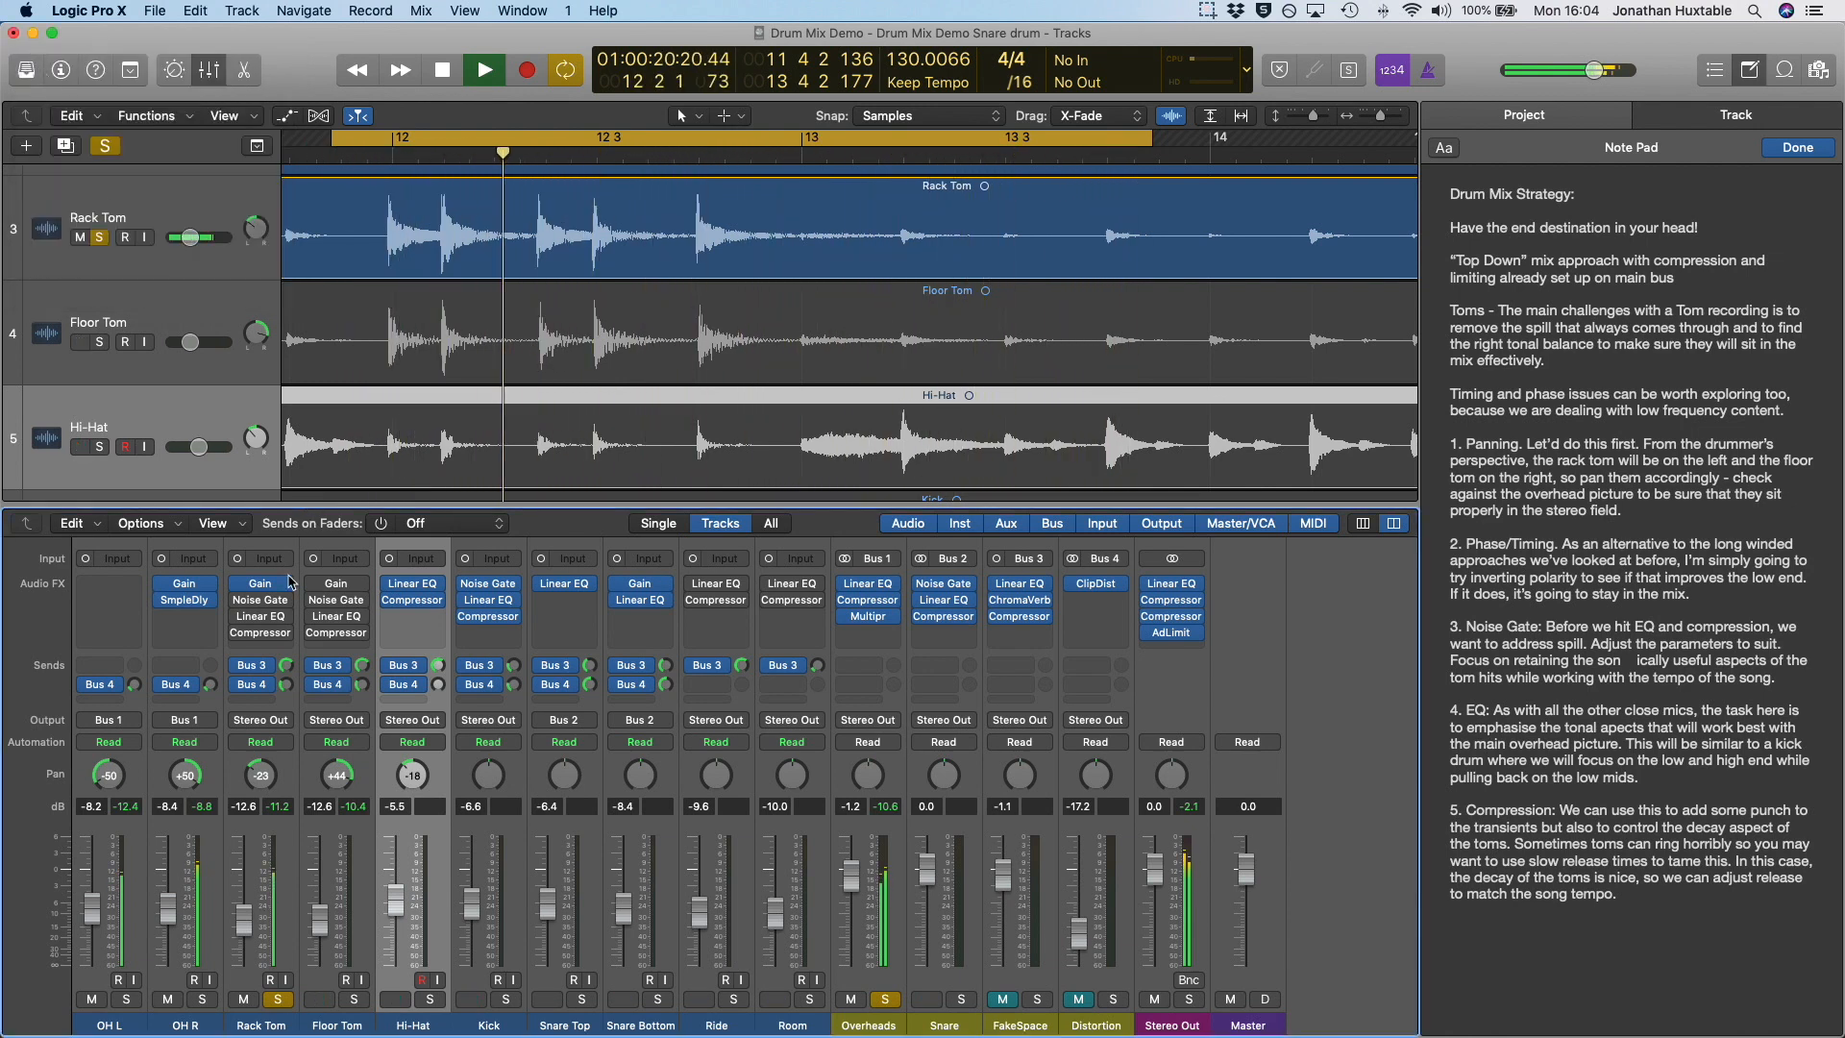
# Enable the Rack Tom's Noise Gate, unsolo the Overheads, and set threshold to -15 dB, hold to 260 ms and release to 32.2 ms.
pyautogui.click(266, 602)
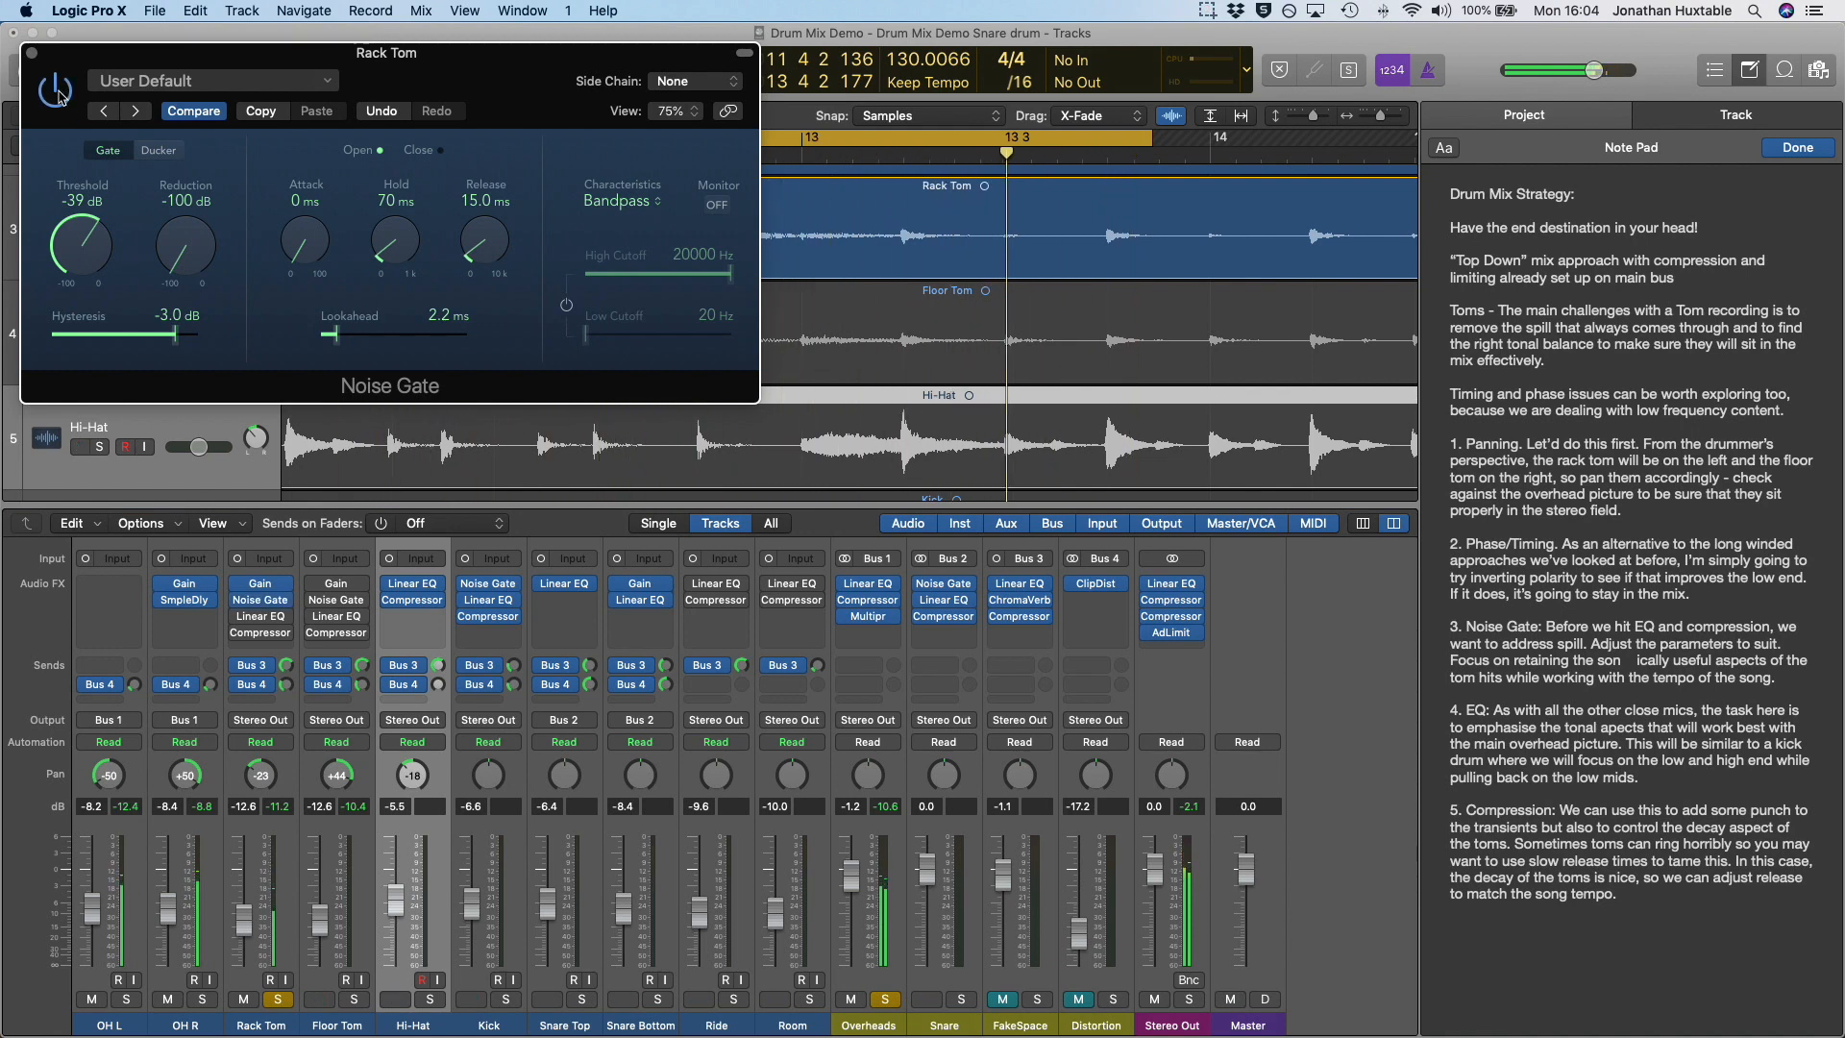
pyautogui.click(885, 1000)
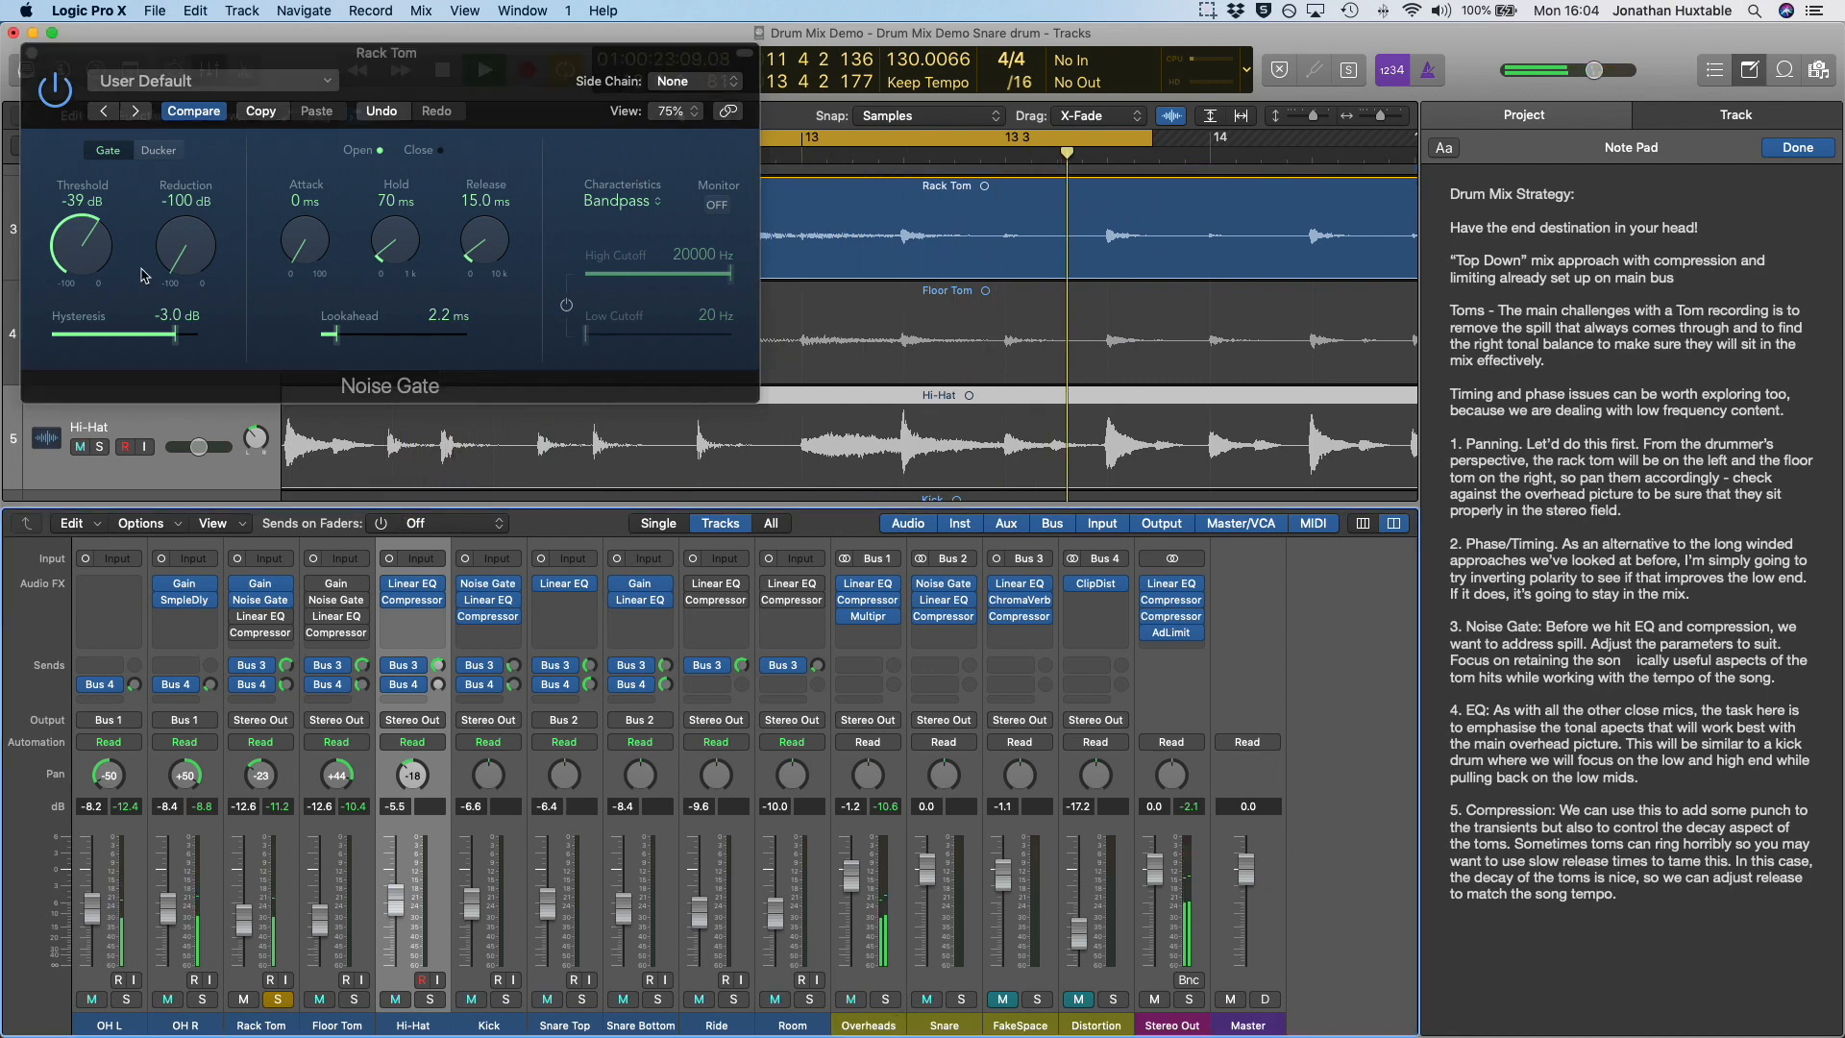
pyautogui.moveTo(93, 257); pyautogui.dragTo(90, 194)
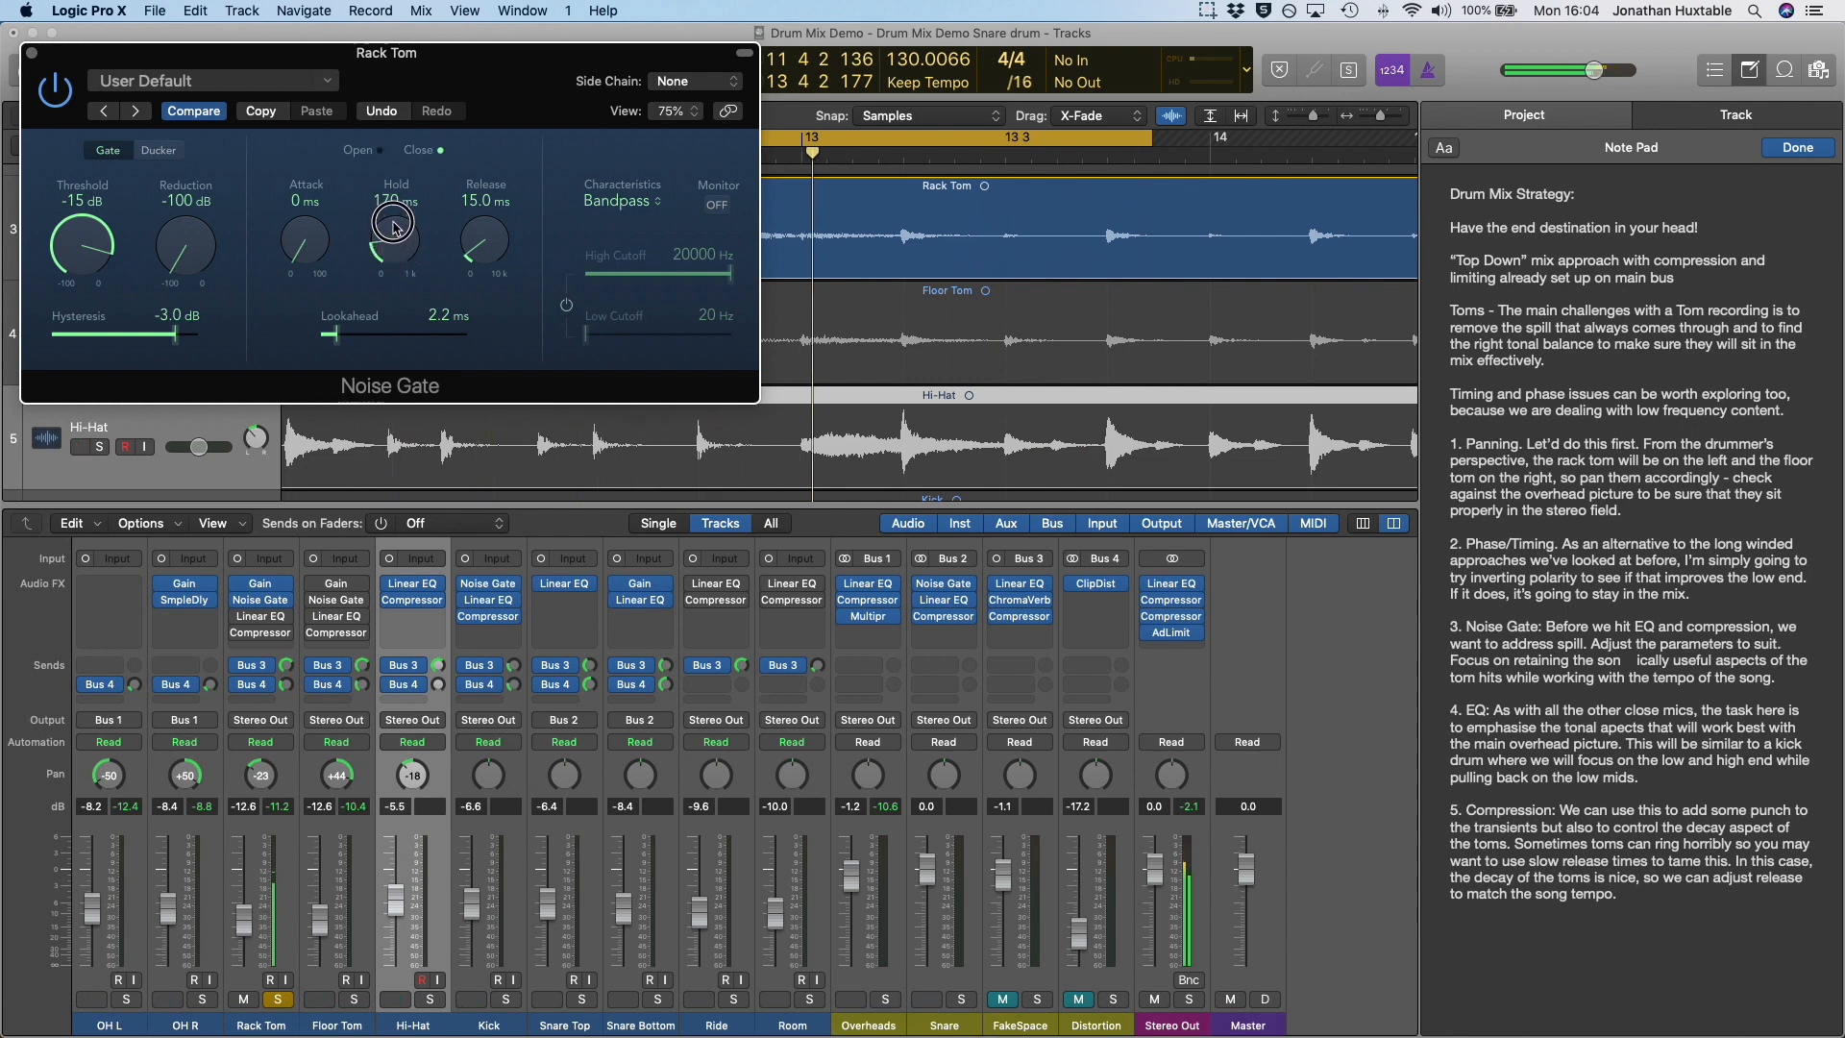
pyautogui.moveTo(394, 228); pyautogui.dragTo(385, 245)
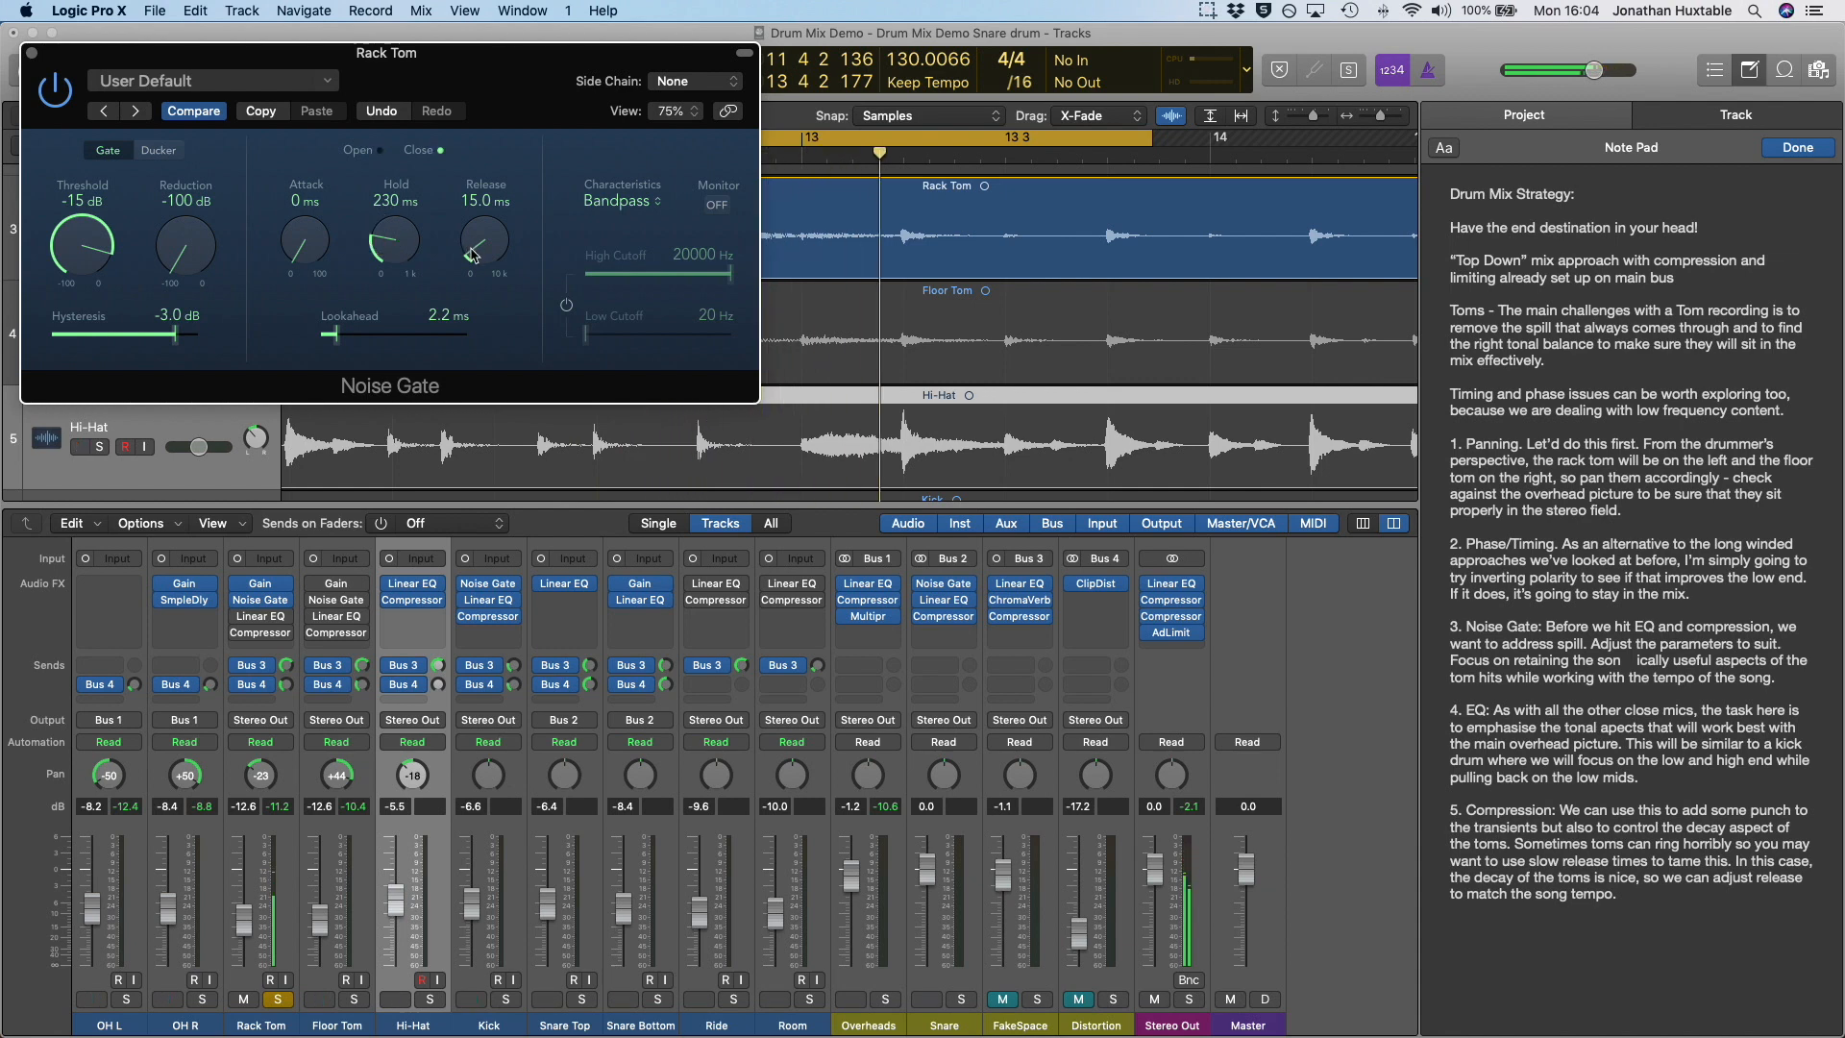
pyautogui.moveTo(471, 245); pyautogui.dragTo(473, 243)
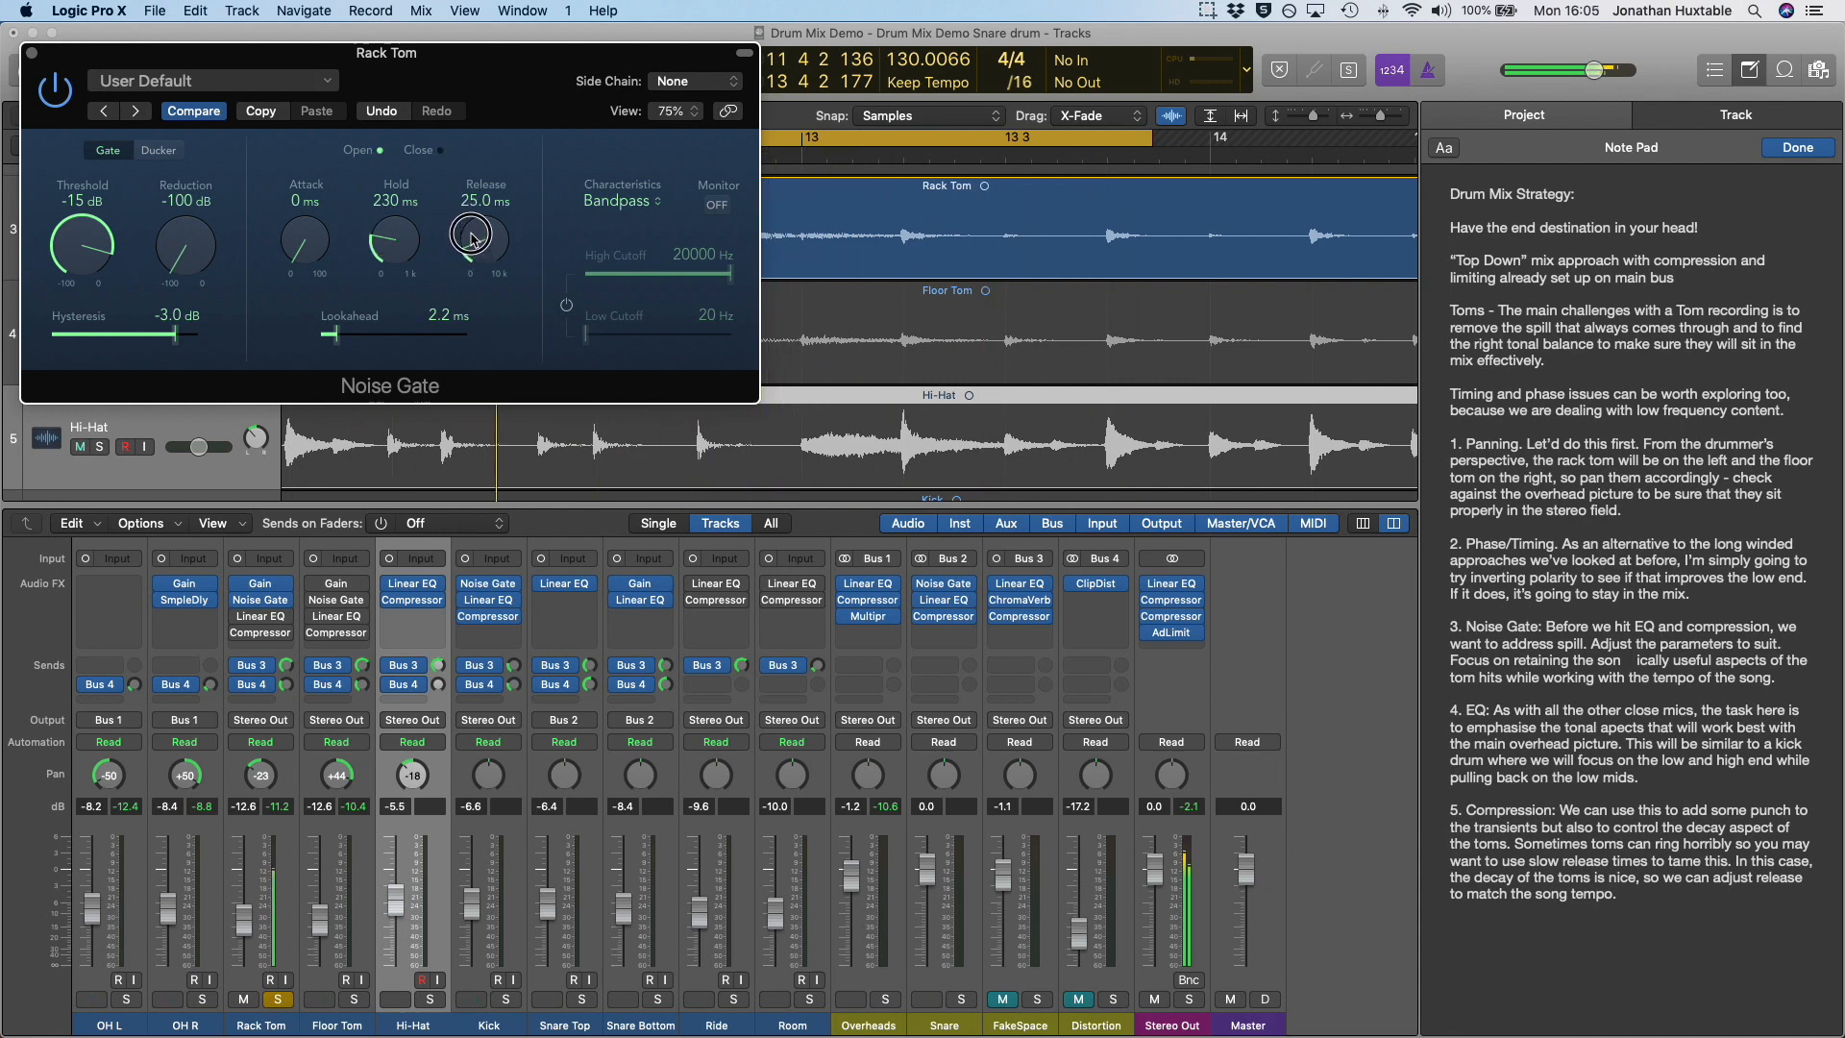
pyautogui.moveTo(473, 234); pyautogui.dragTo(473, 230)
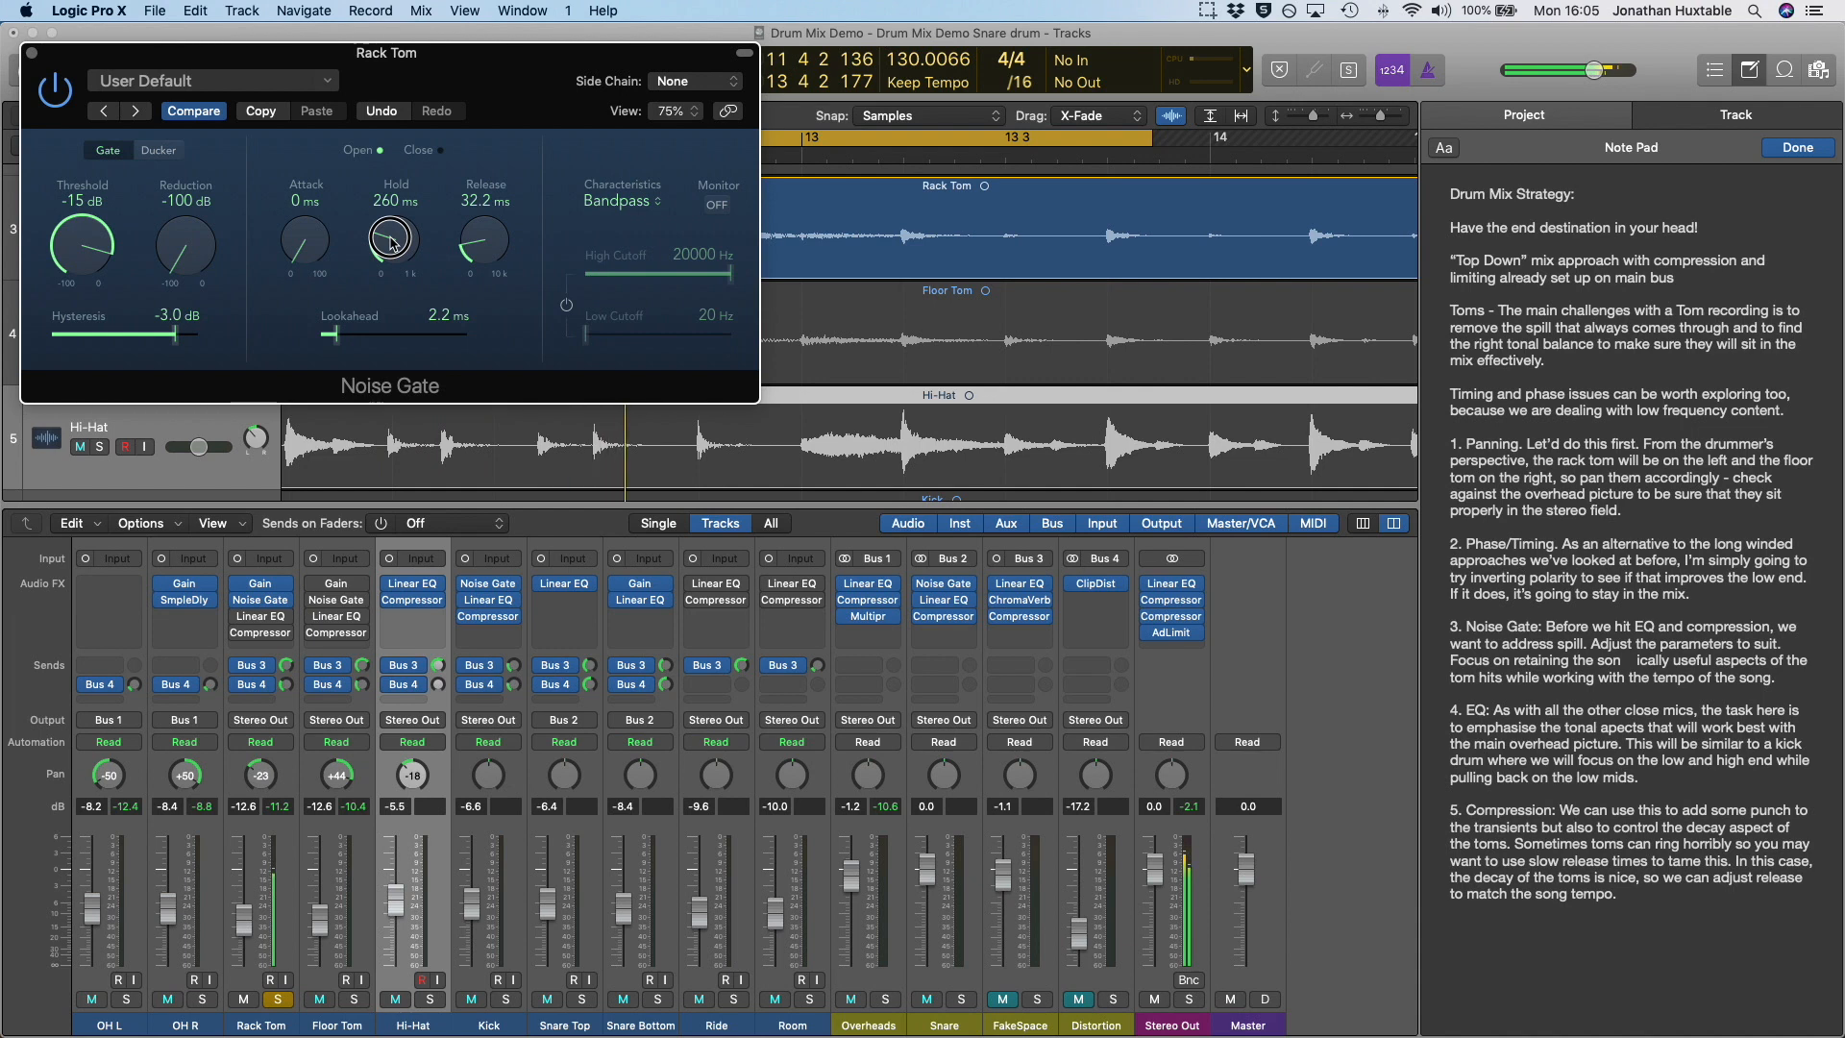
pyautogui.click(33, 53)
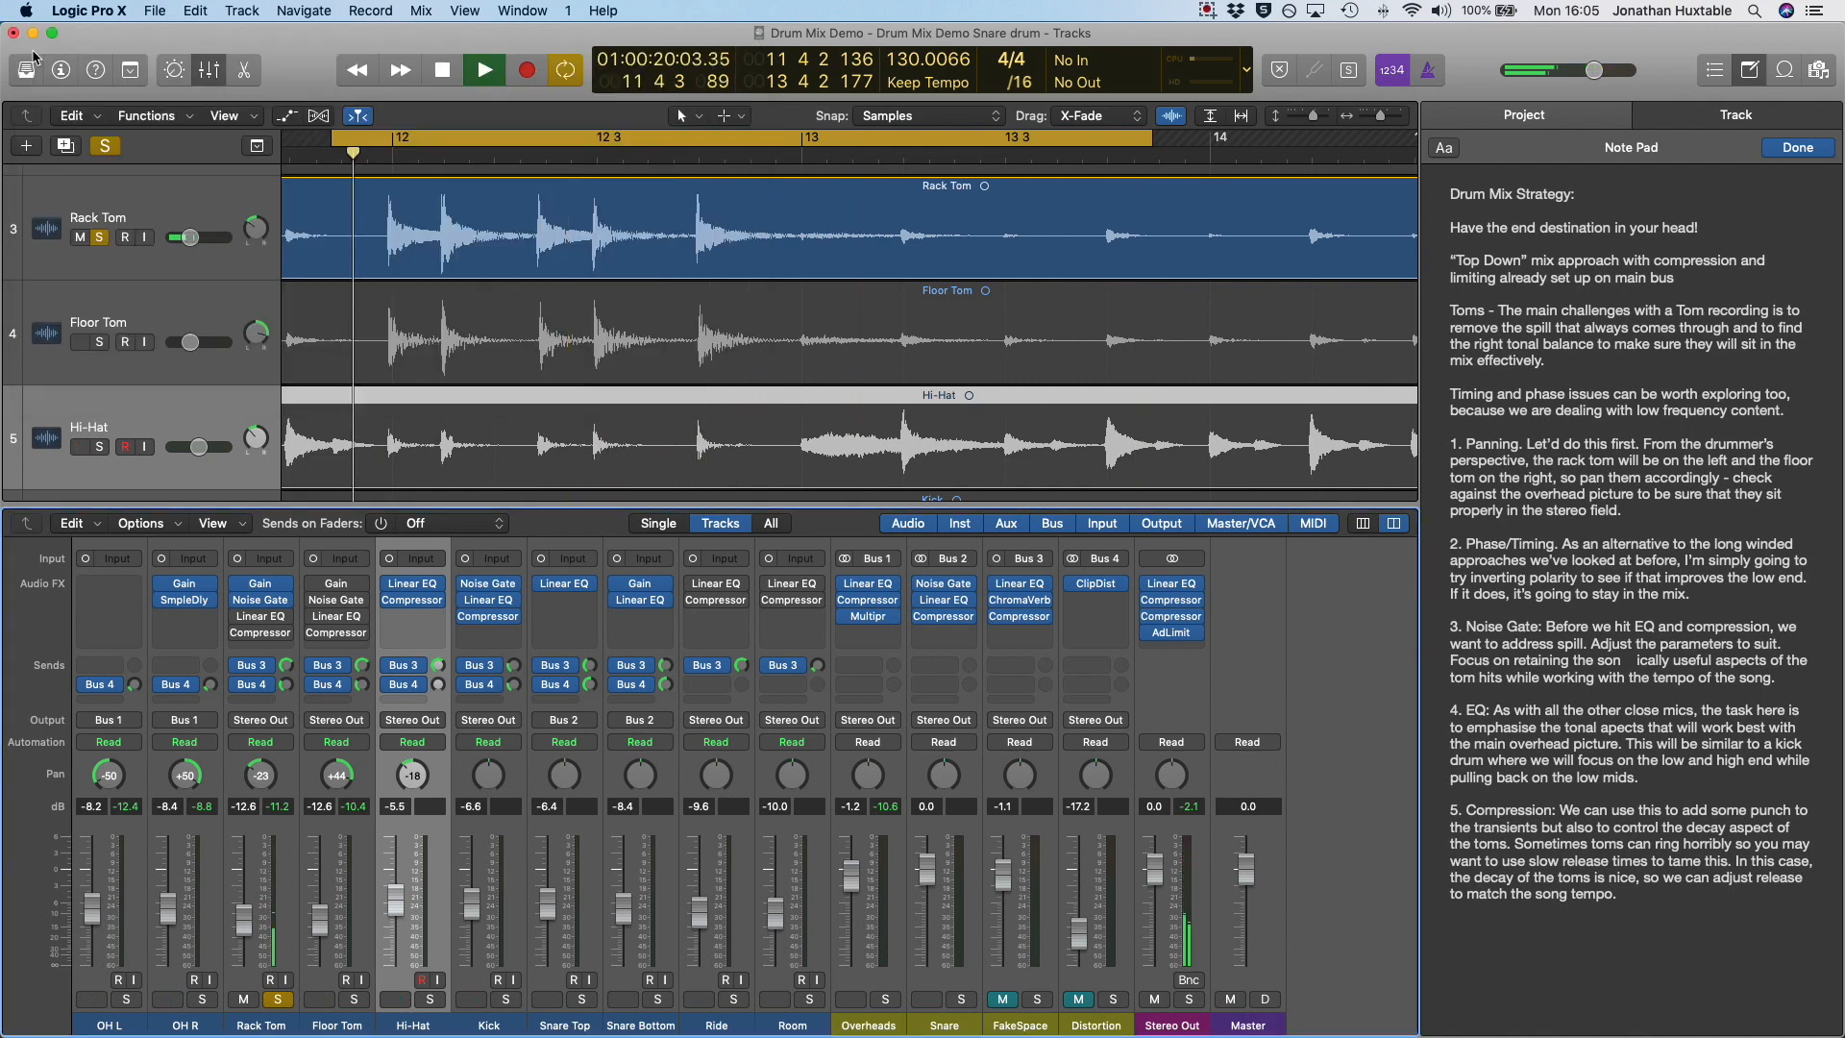
# Enable the Rack Tom's Linear Phase EQ with its 54 Hz low cut and its 122, 255, 540, 6000 and 7700 Hz bands.
pyautogui.click(262, 619)
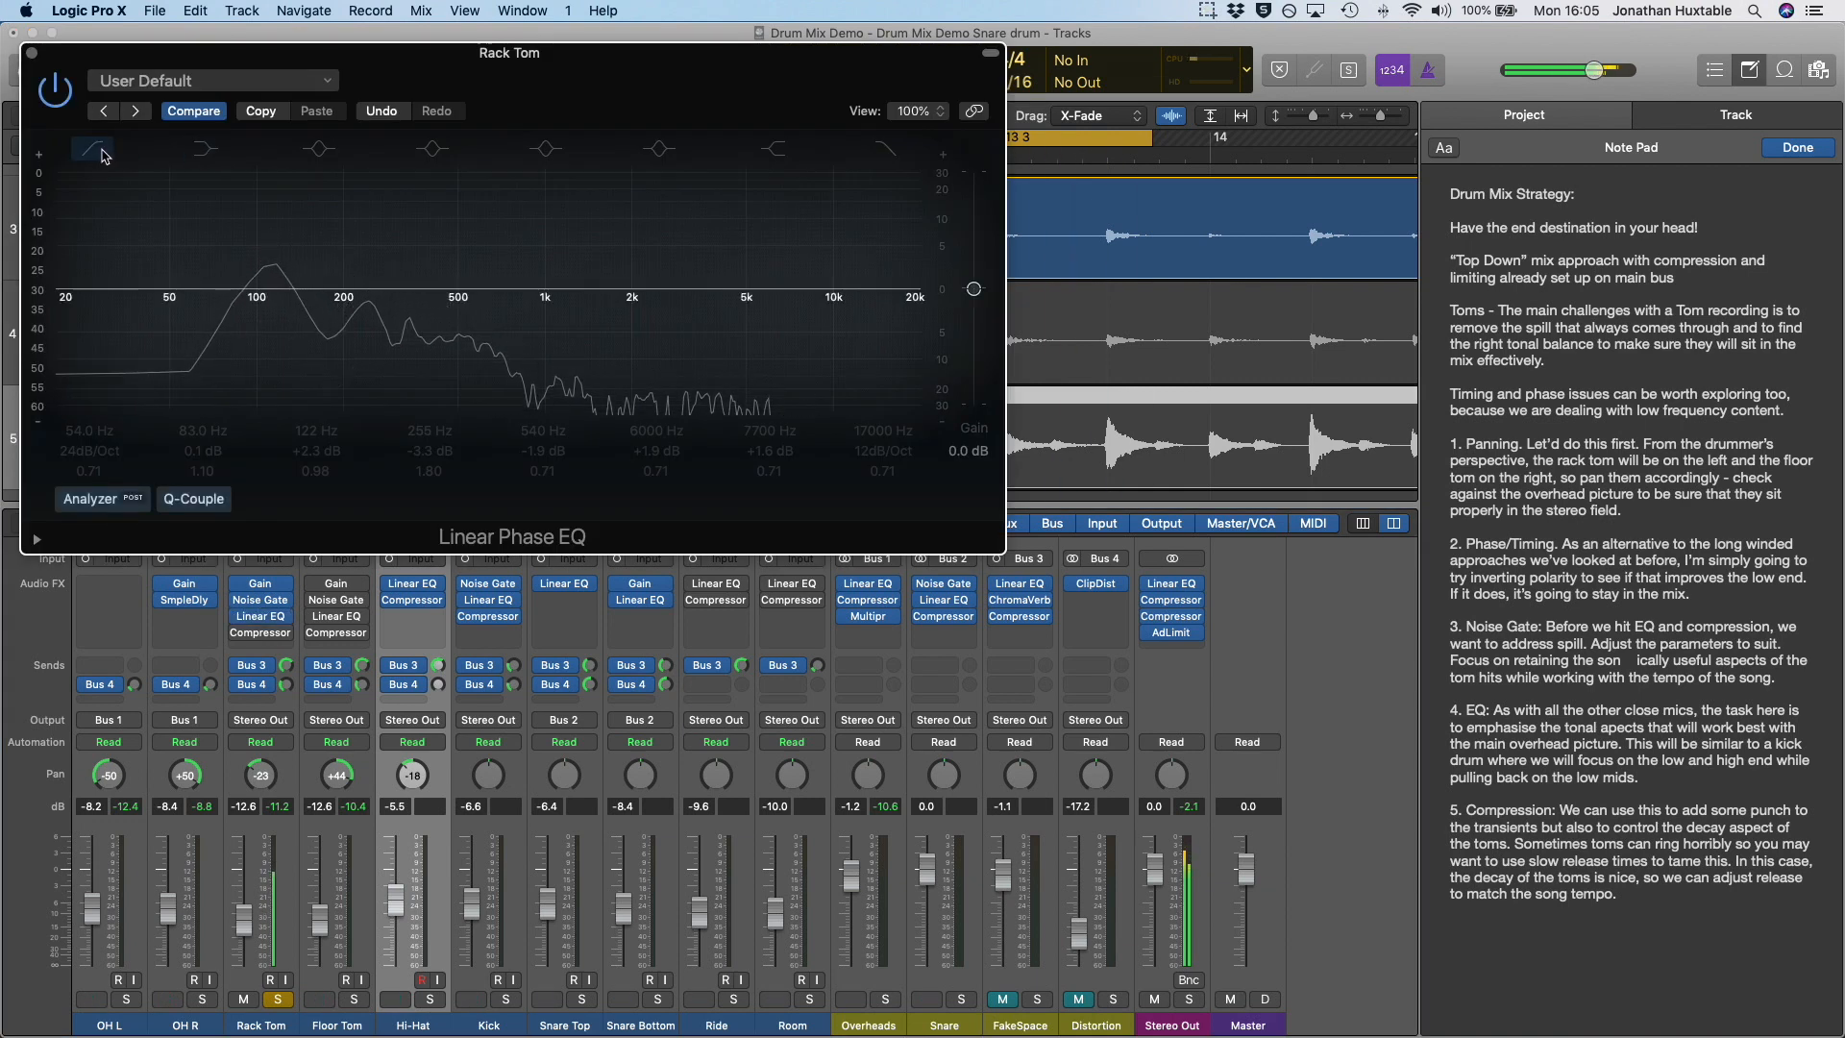
pyautogui.click(102, 154)
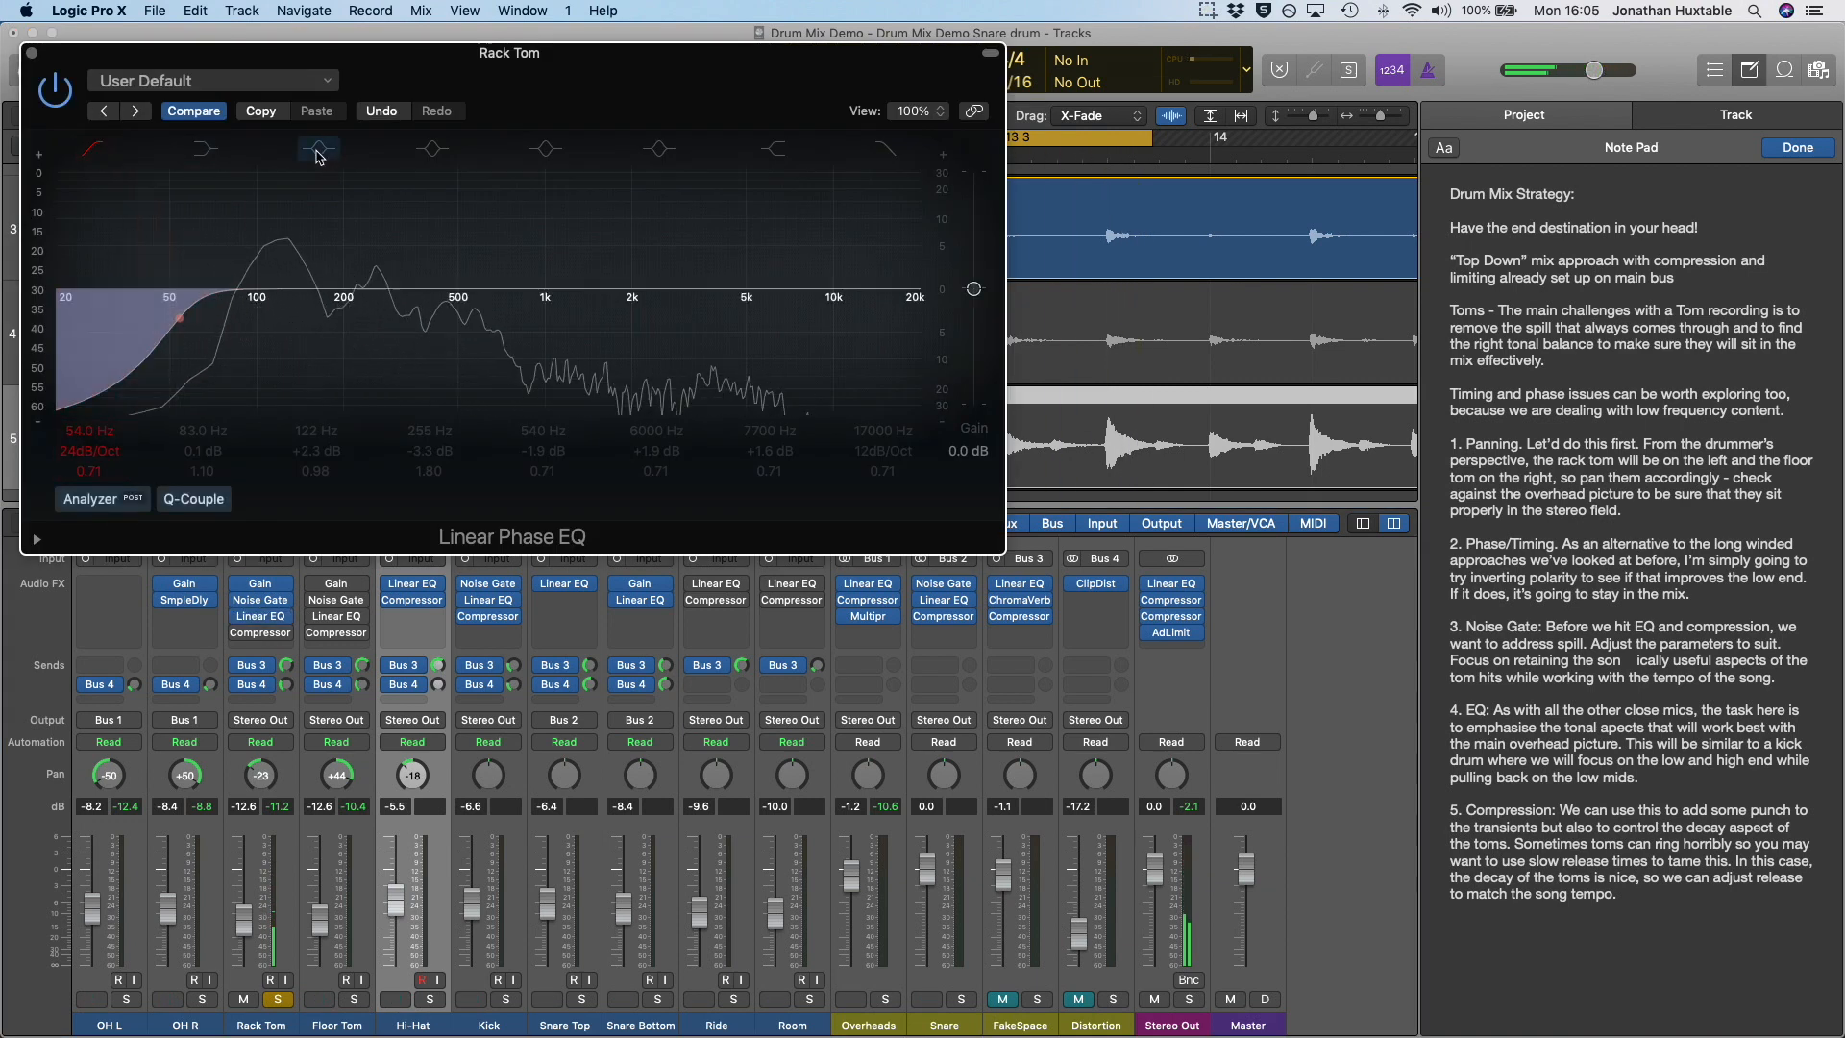
pyautogui.click(319, 151)
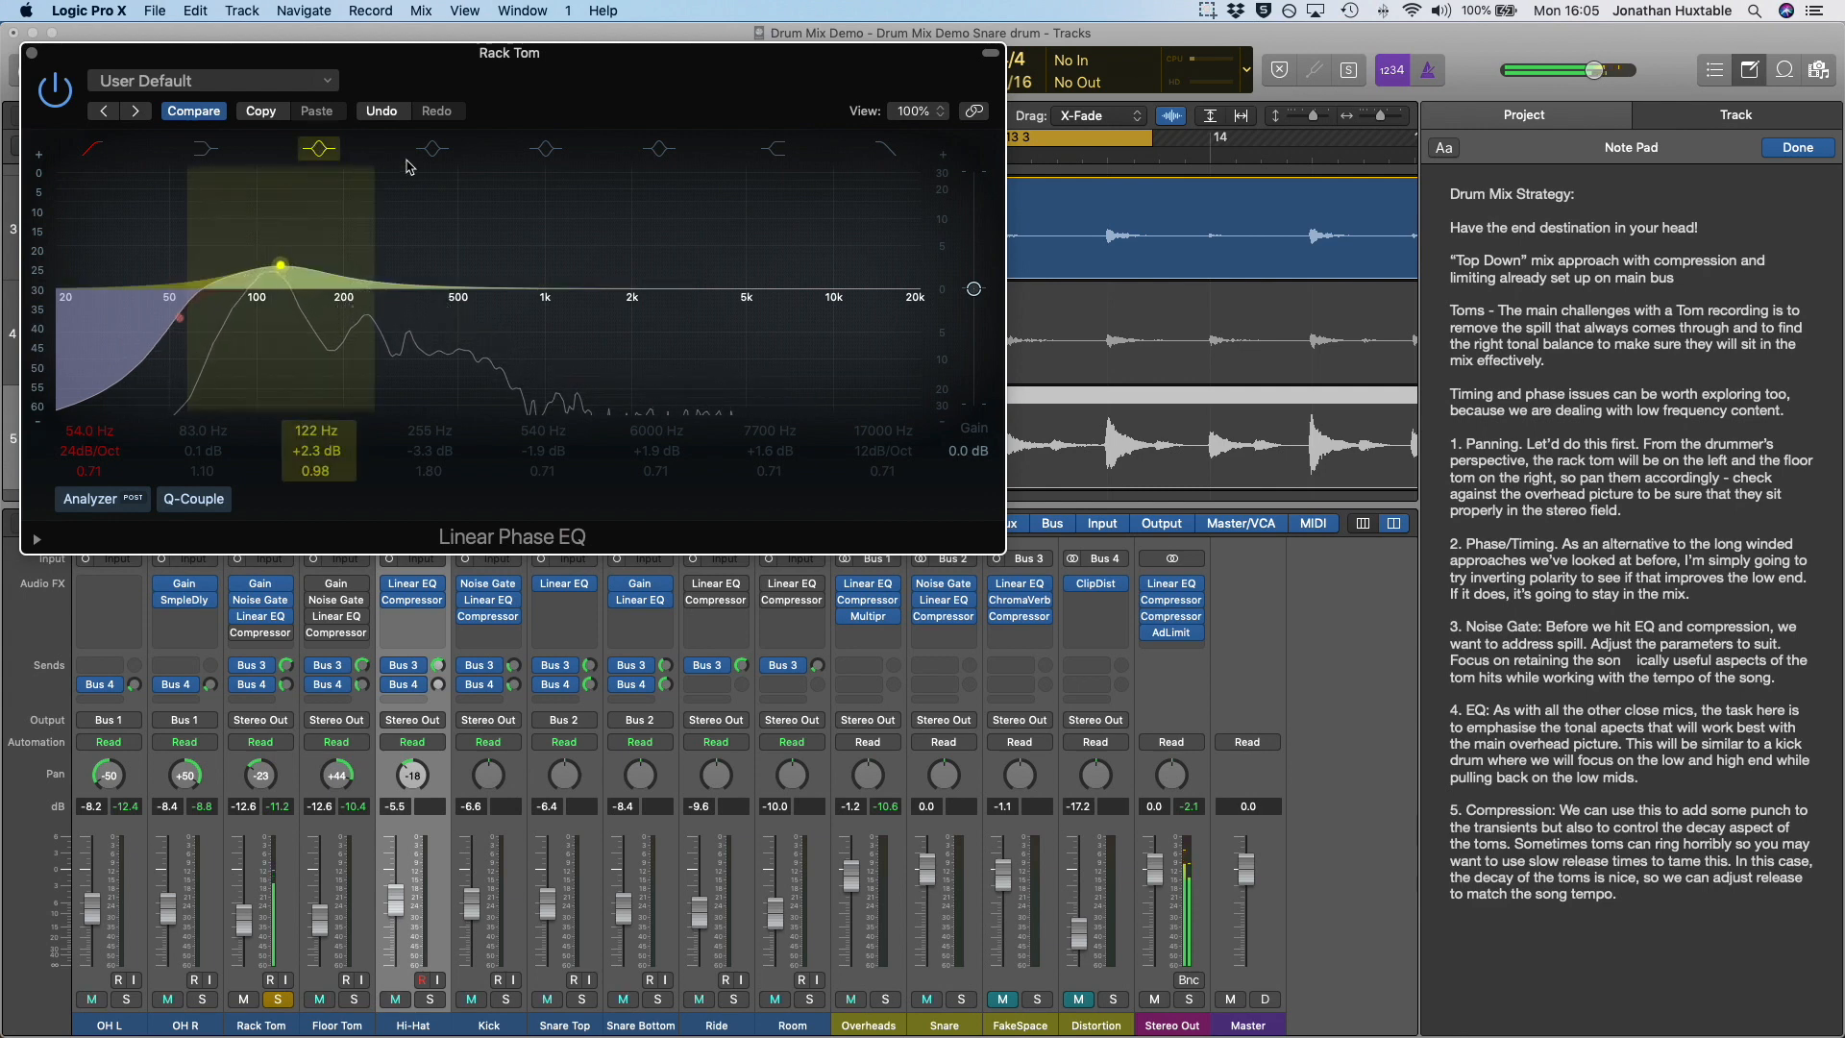
pyautogui.click(431, 154)
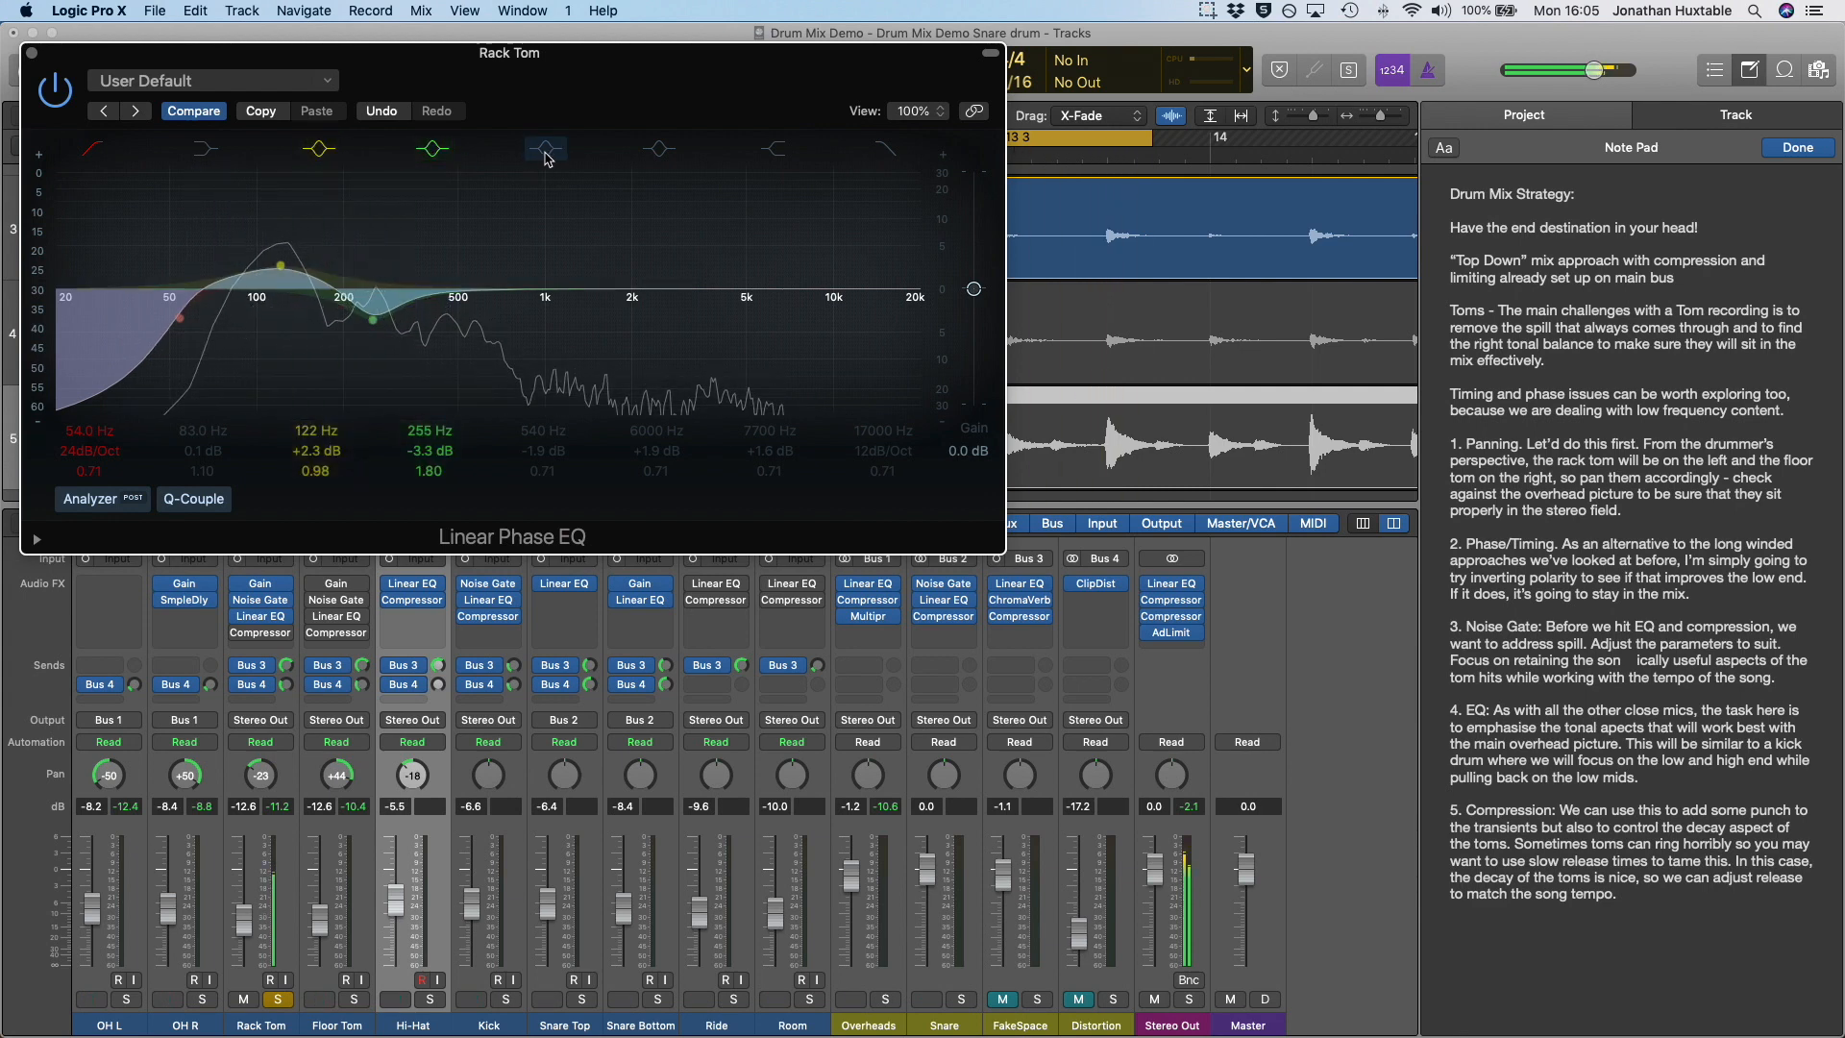
pyautogui.click(547, 153)
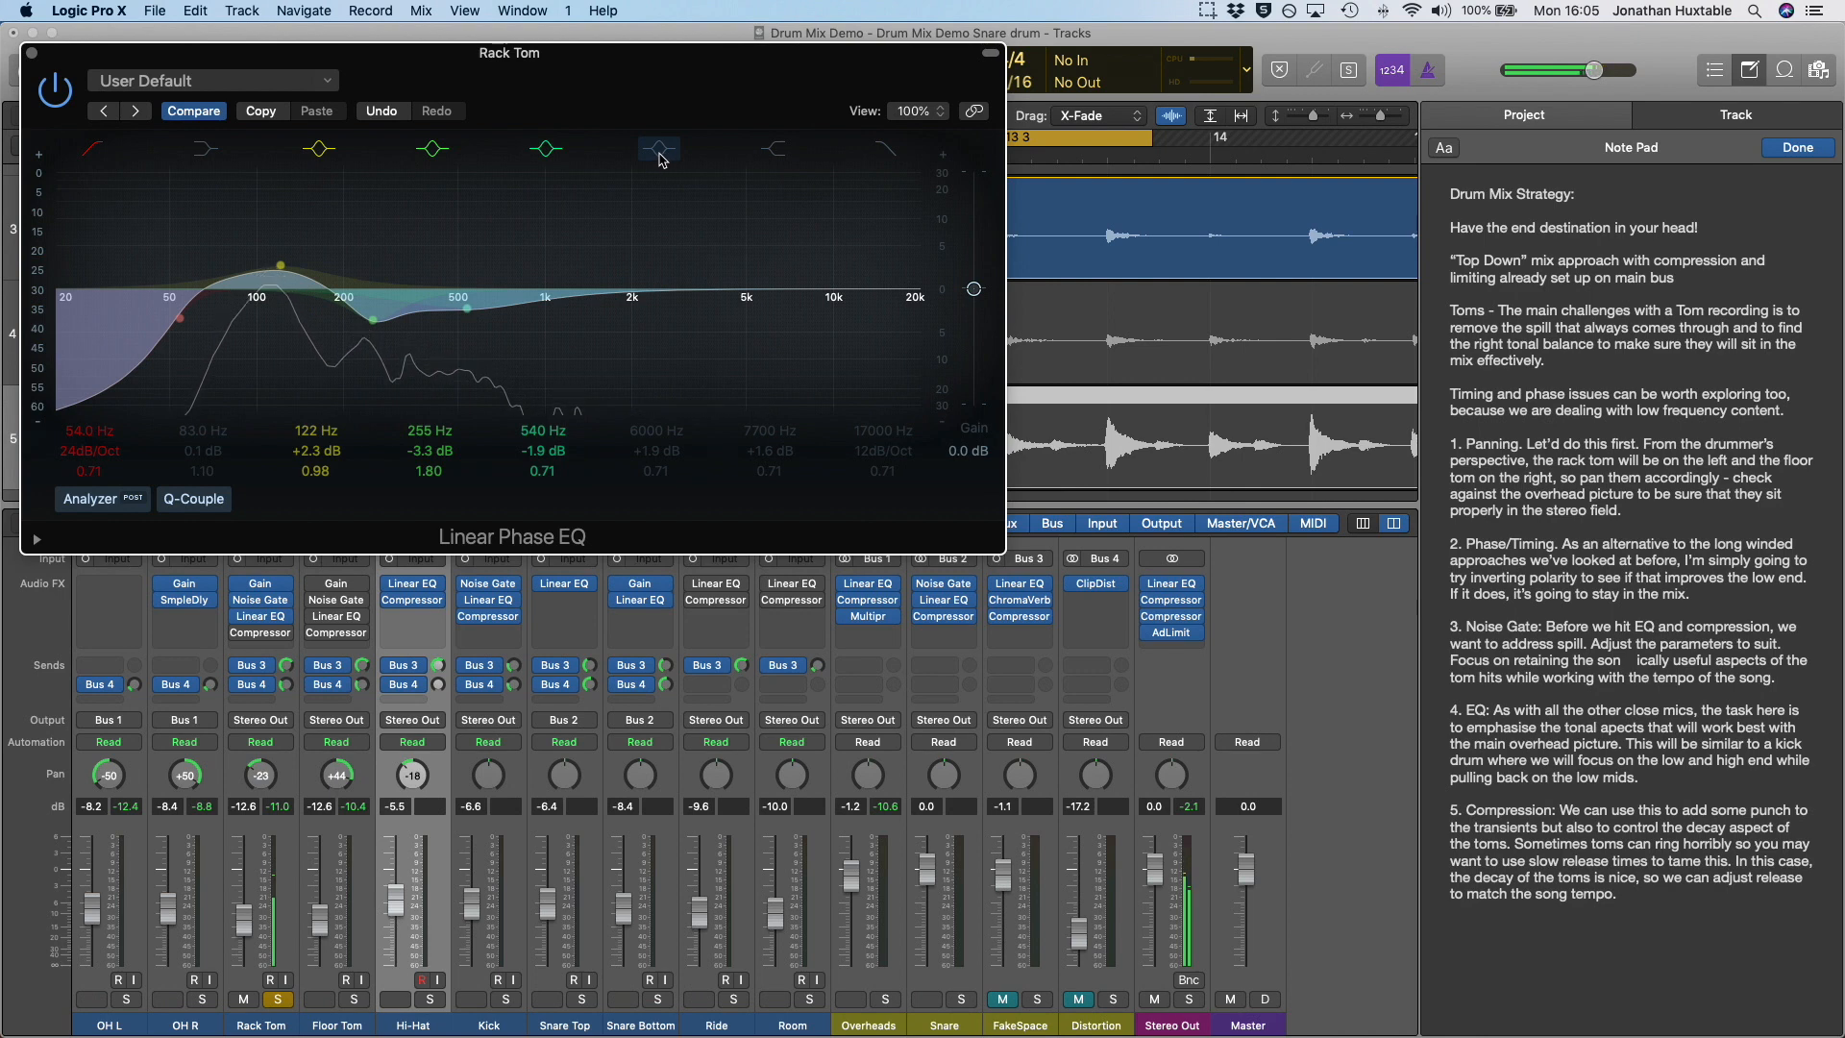
pyautogui.click(661, 152)
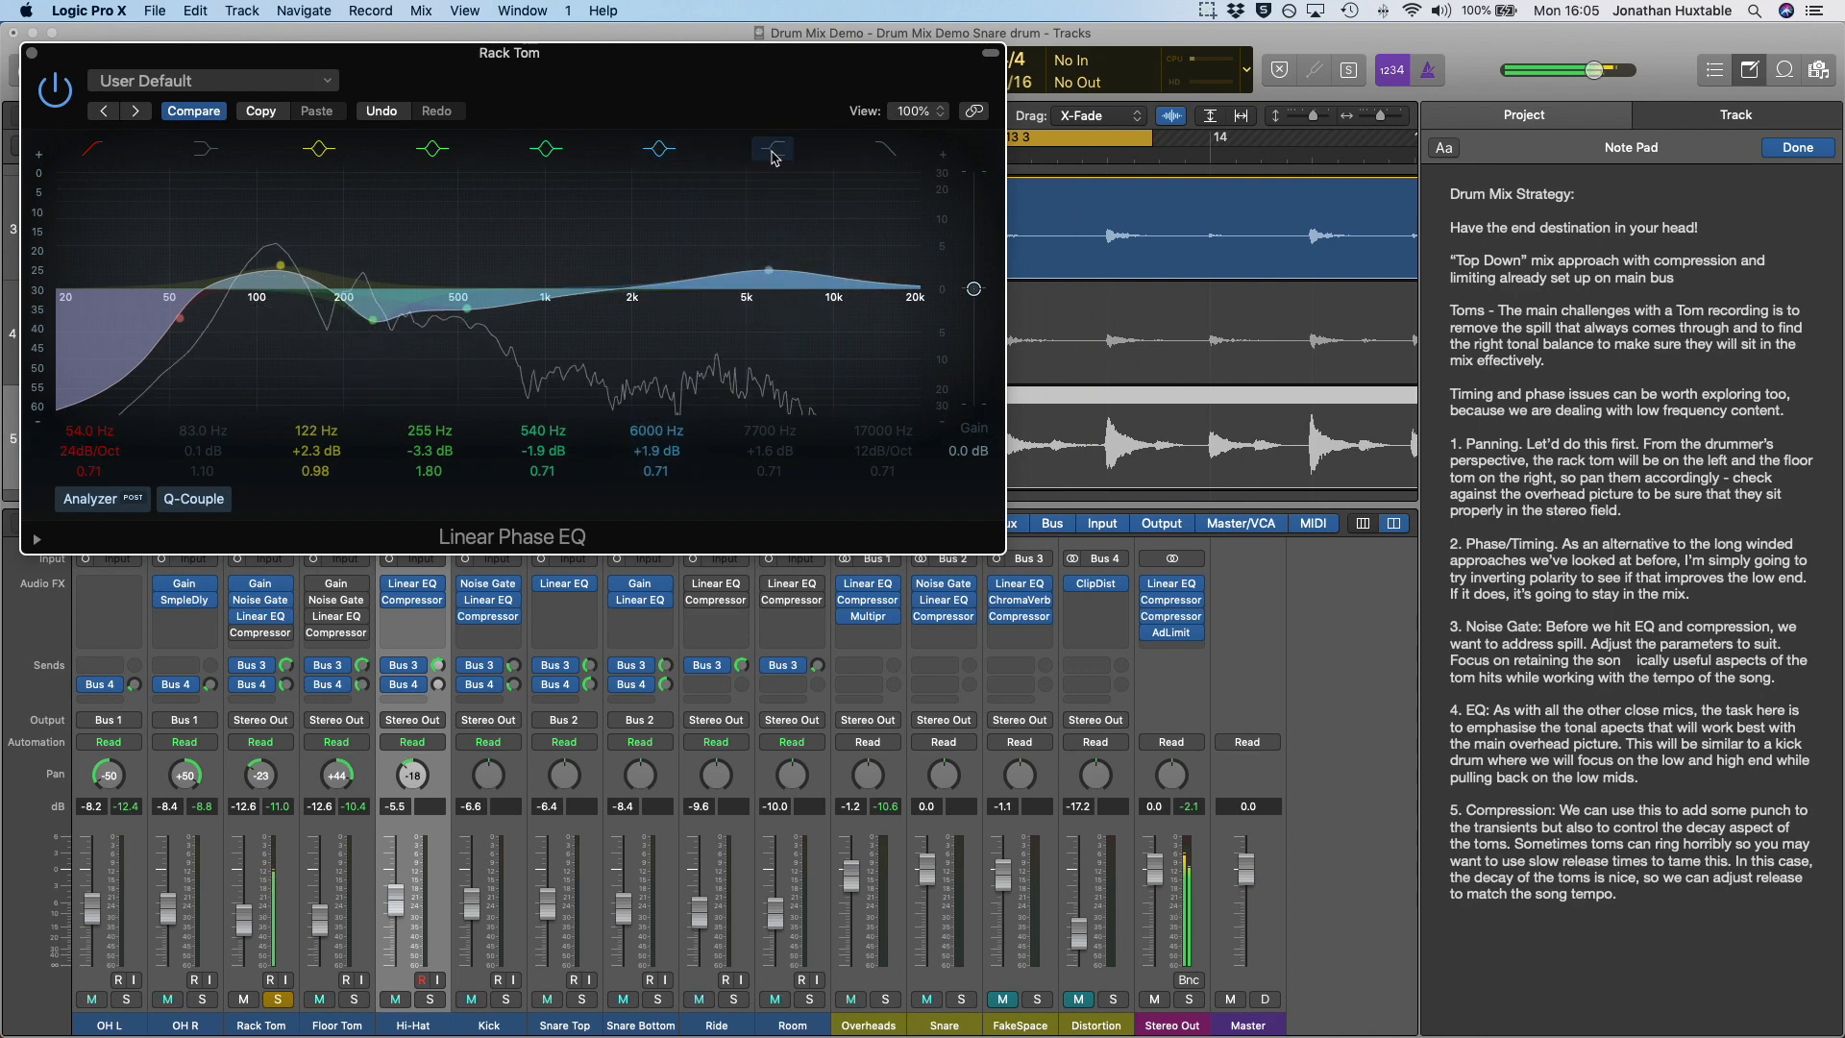
pyautogui.click(773, 150)
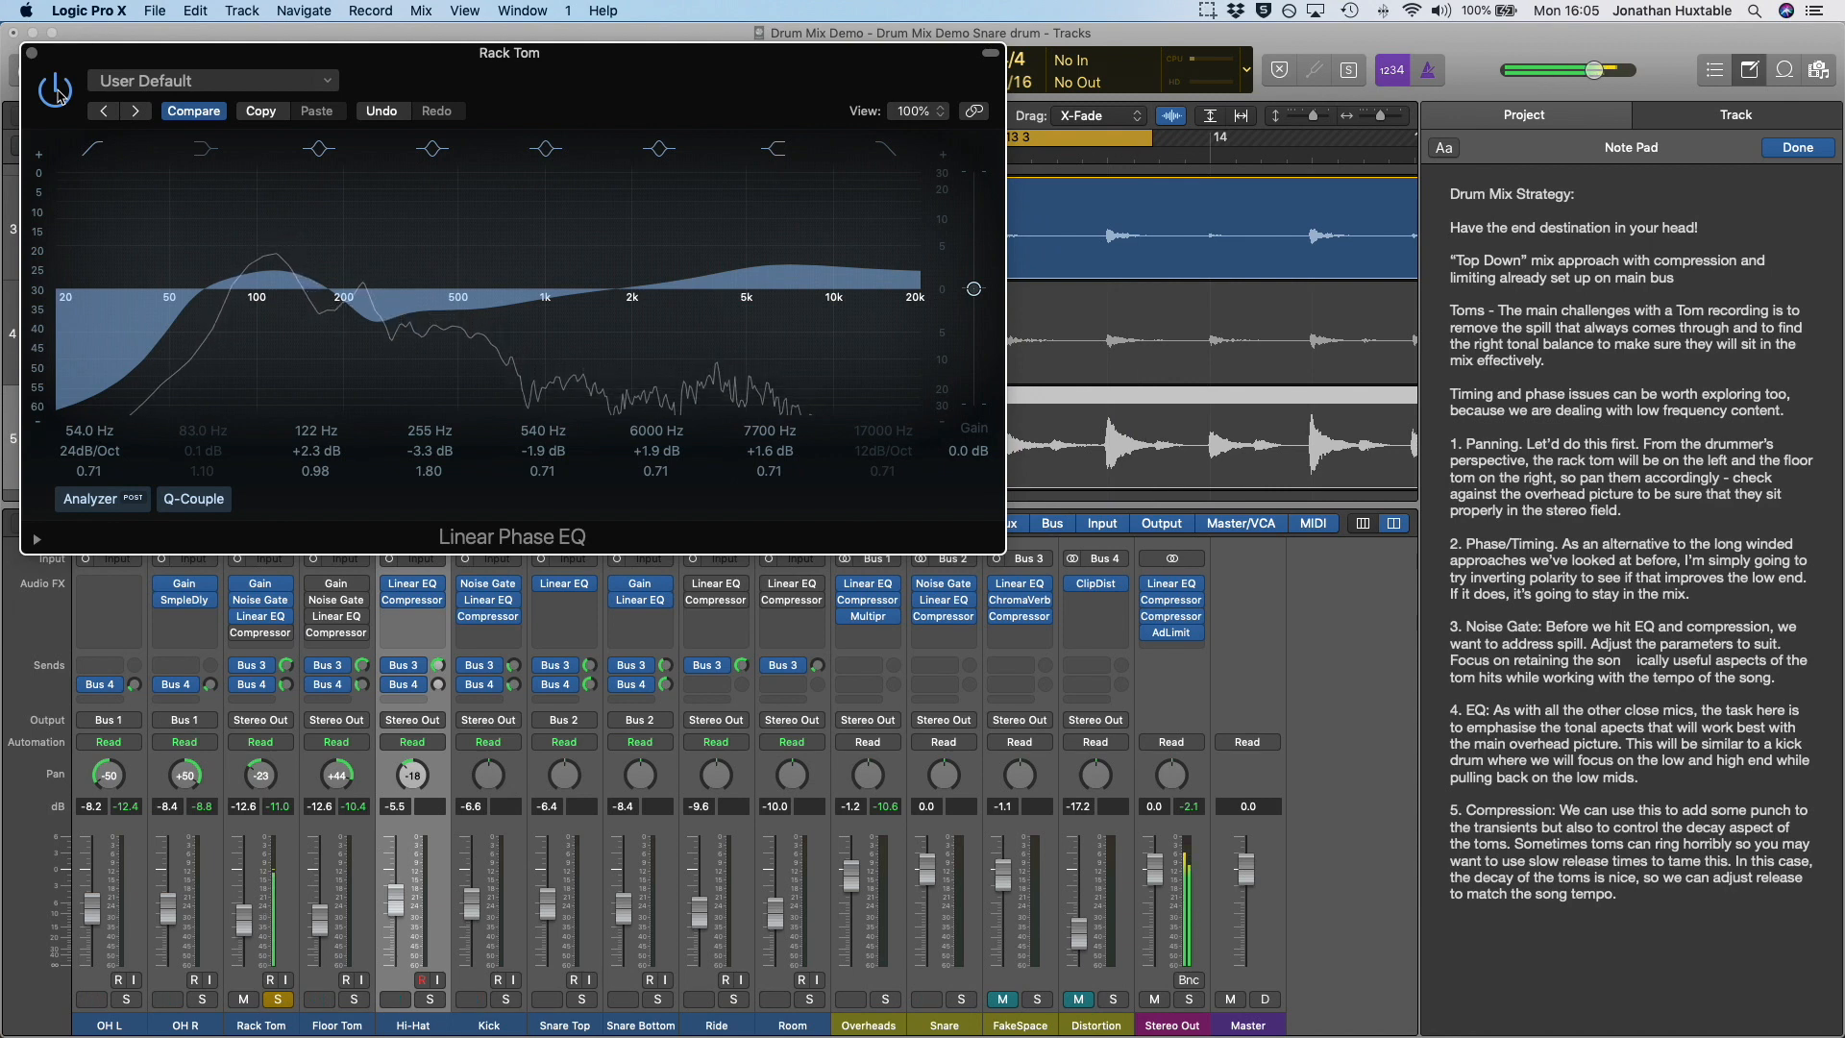
# Compare the Rack Tom's sound with the Linear Phase EQ bypassed and active, and close the EQ.
pyautogui.click(56, 91)
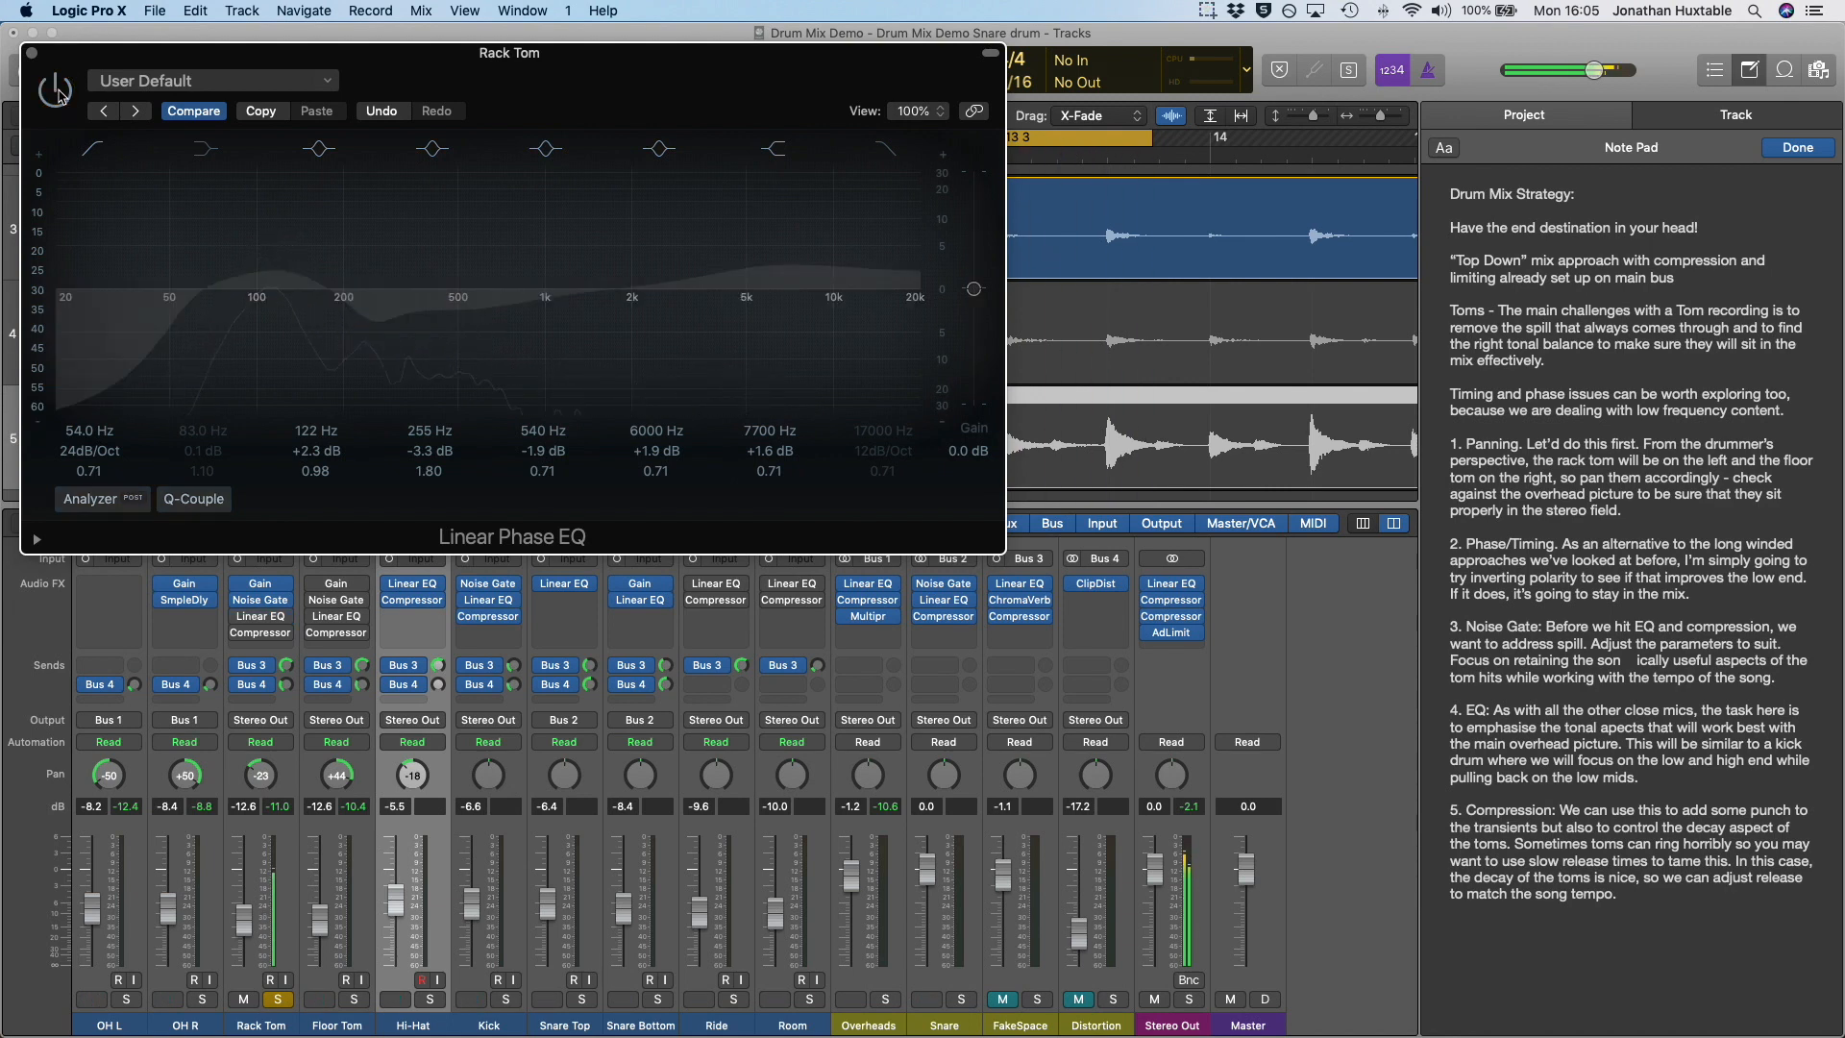
pyautogui.click(56, 92)
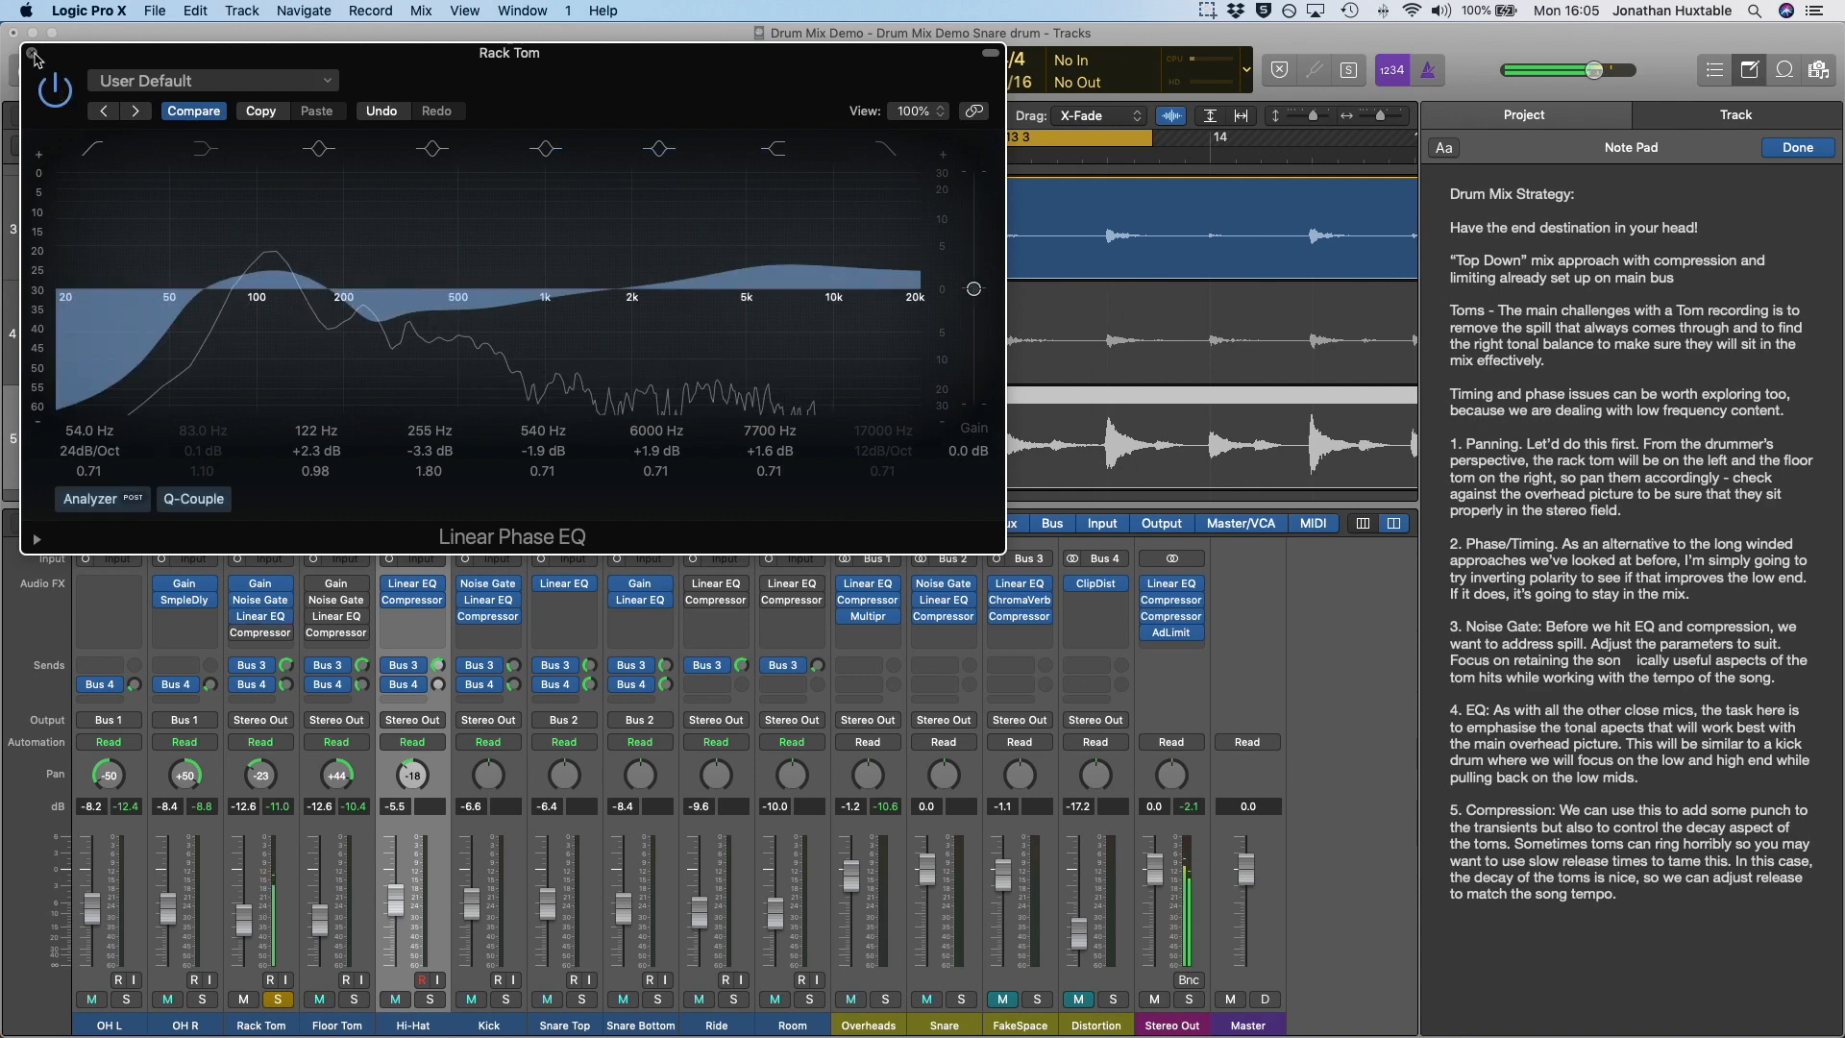
pyautogui.click(33, 54)
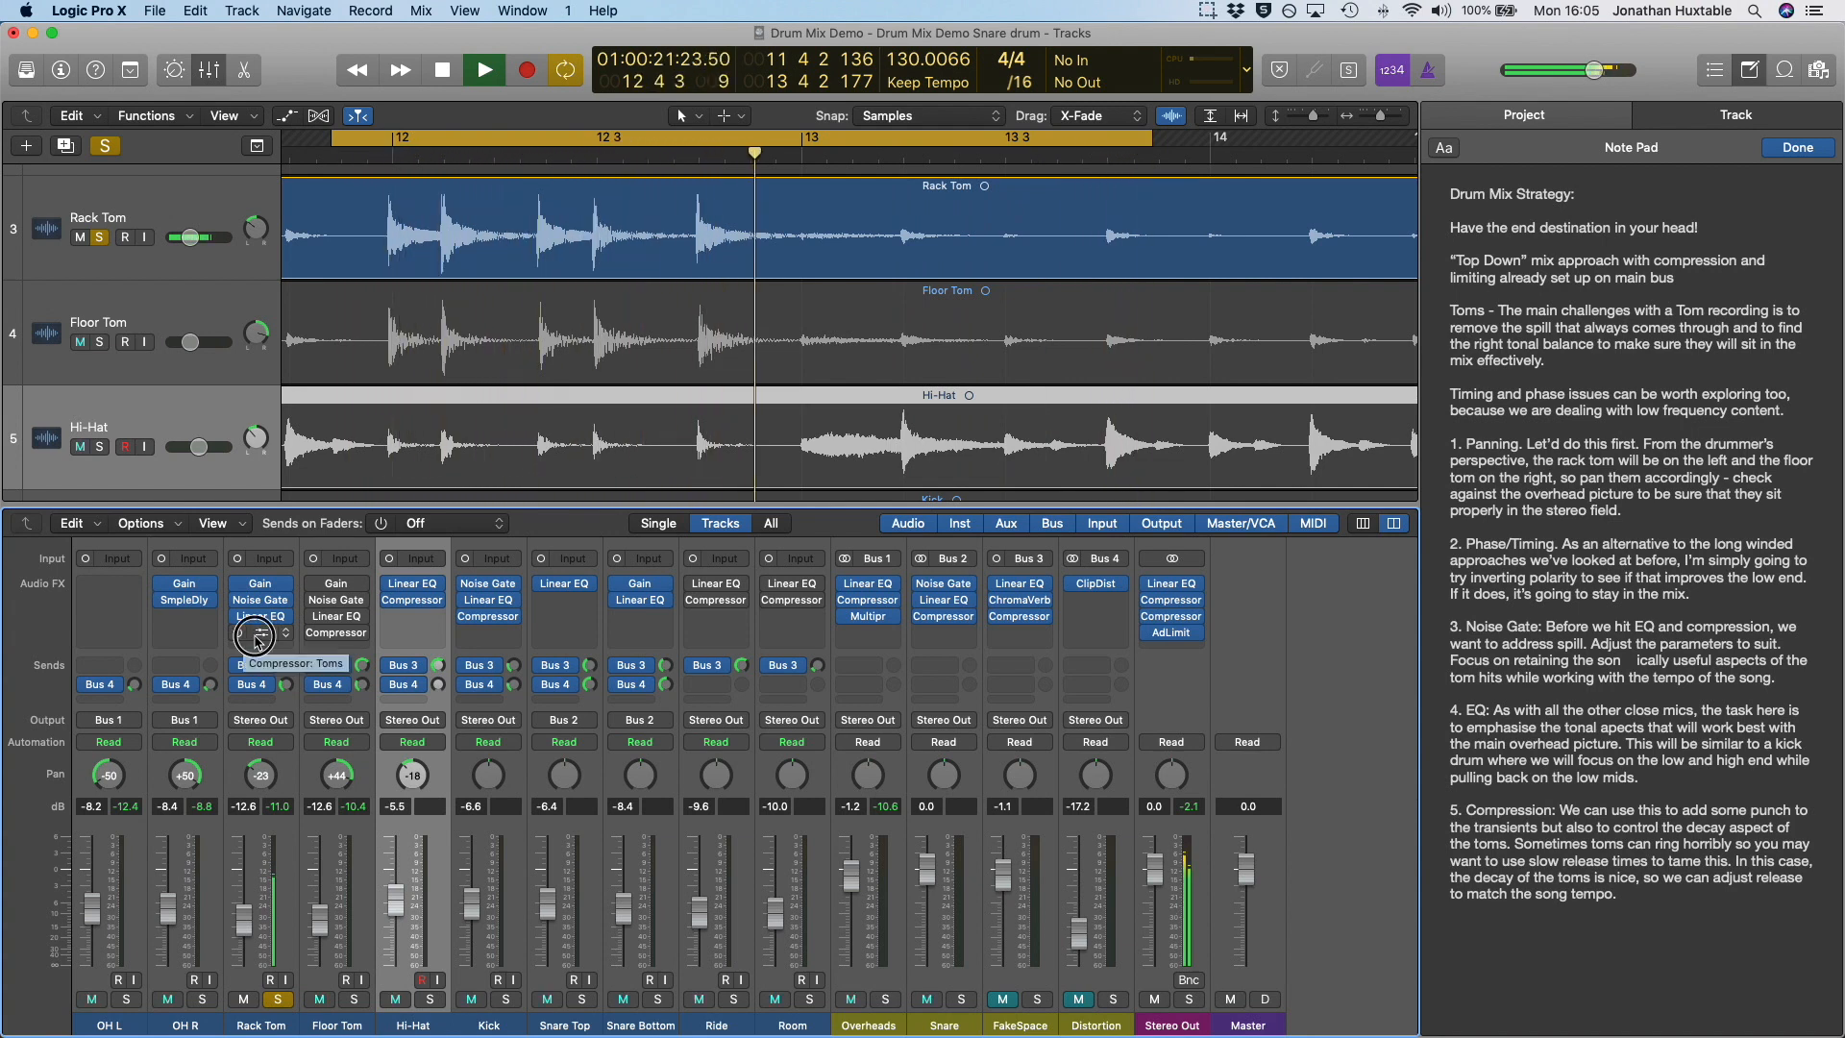
# Enable the Rack Tom's Compressor with the Toms preset and adjust its attack and release times.
pyautogui.click(258, 634)
pyautogui.click(58, 101)
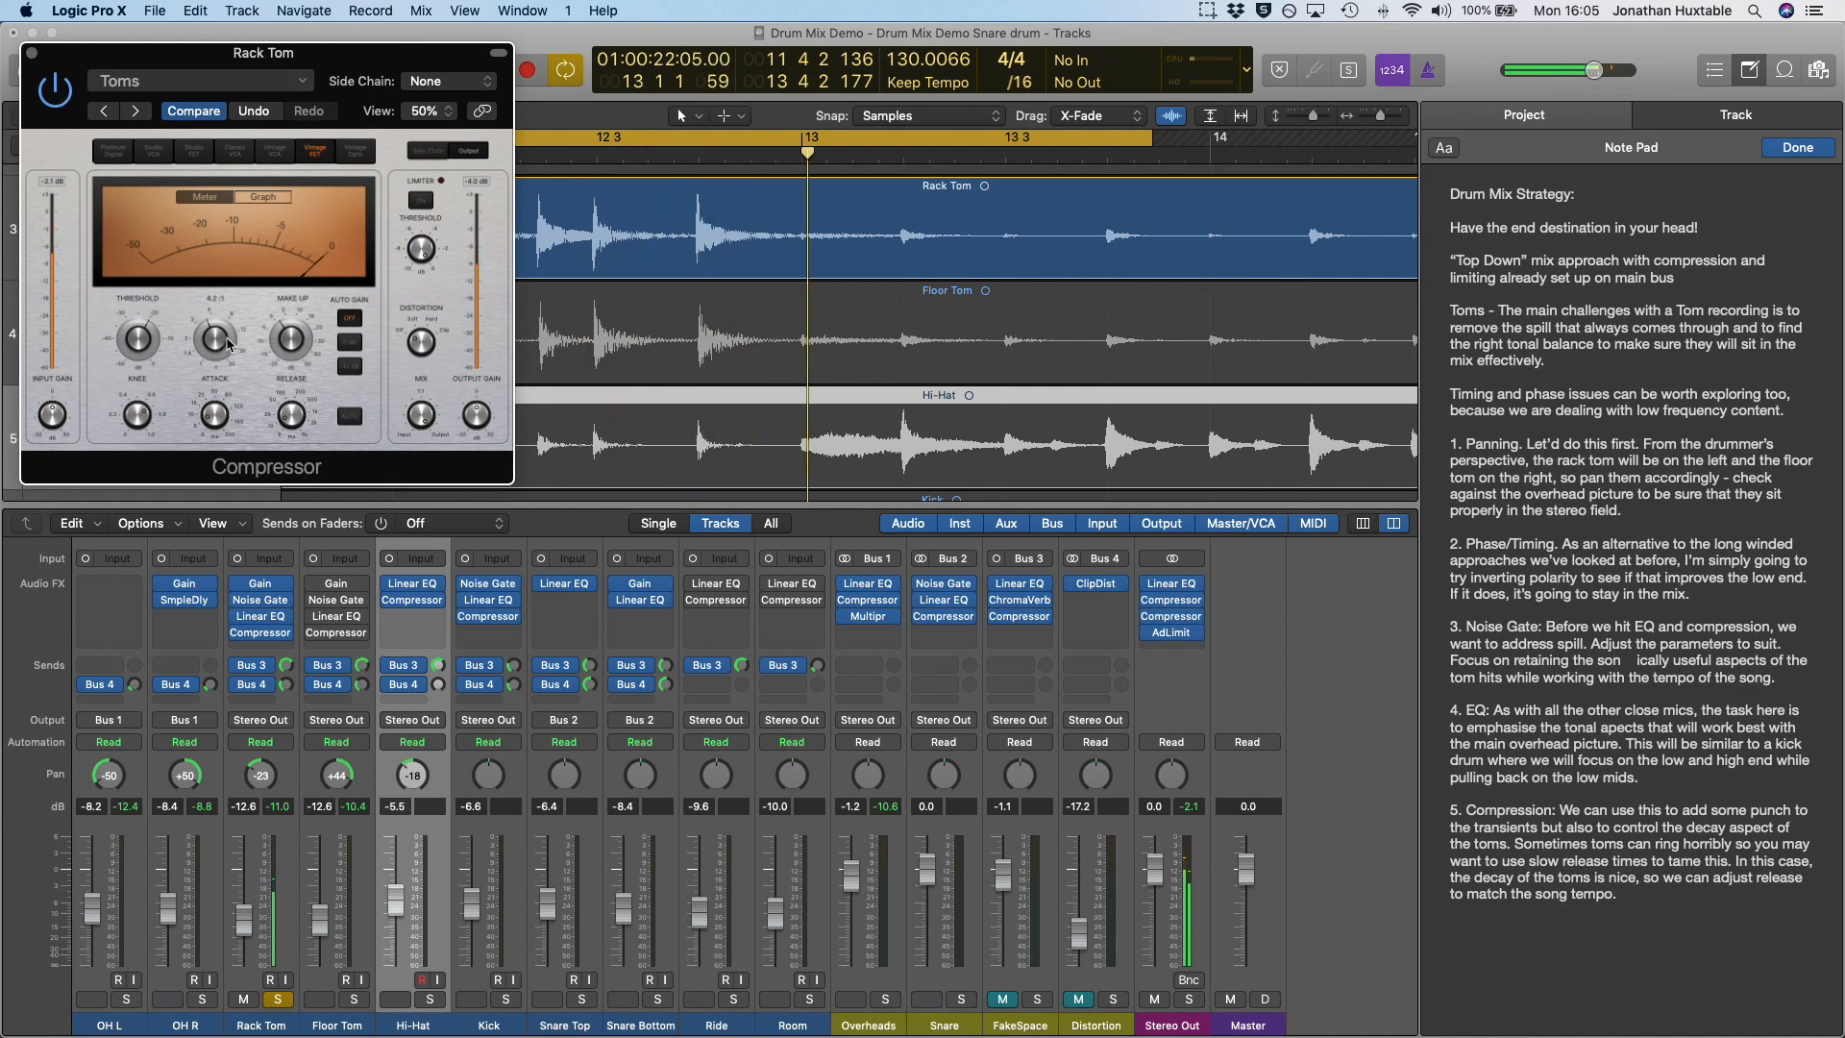
pyautogui.click(214, 424)
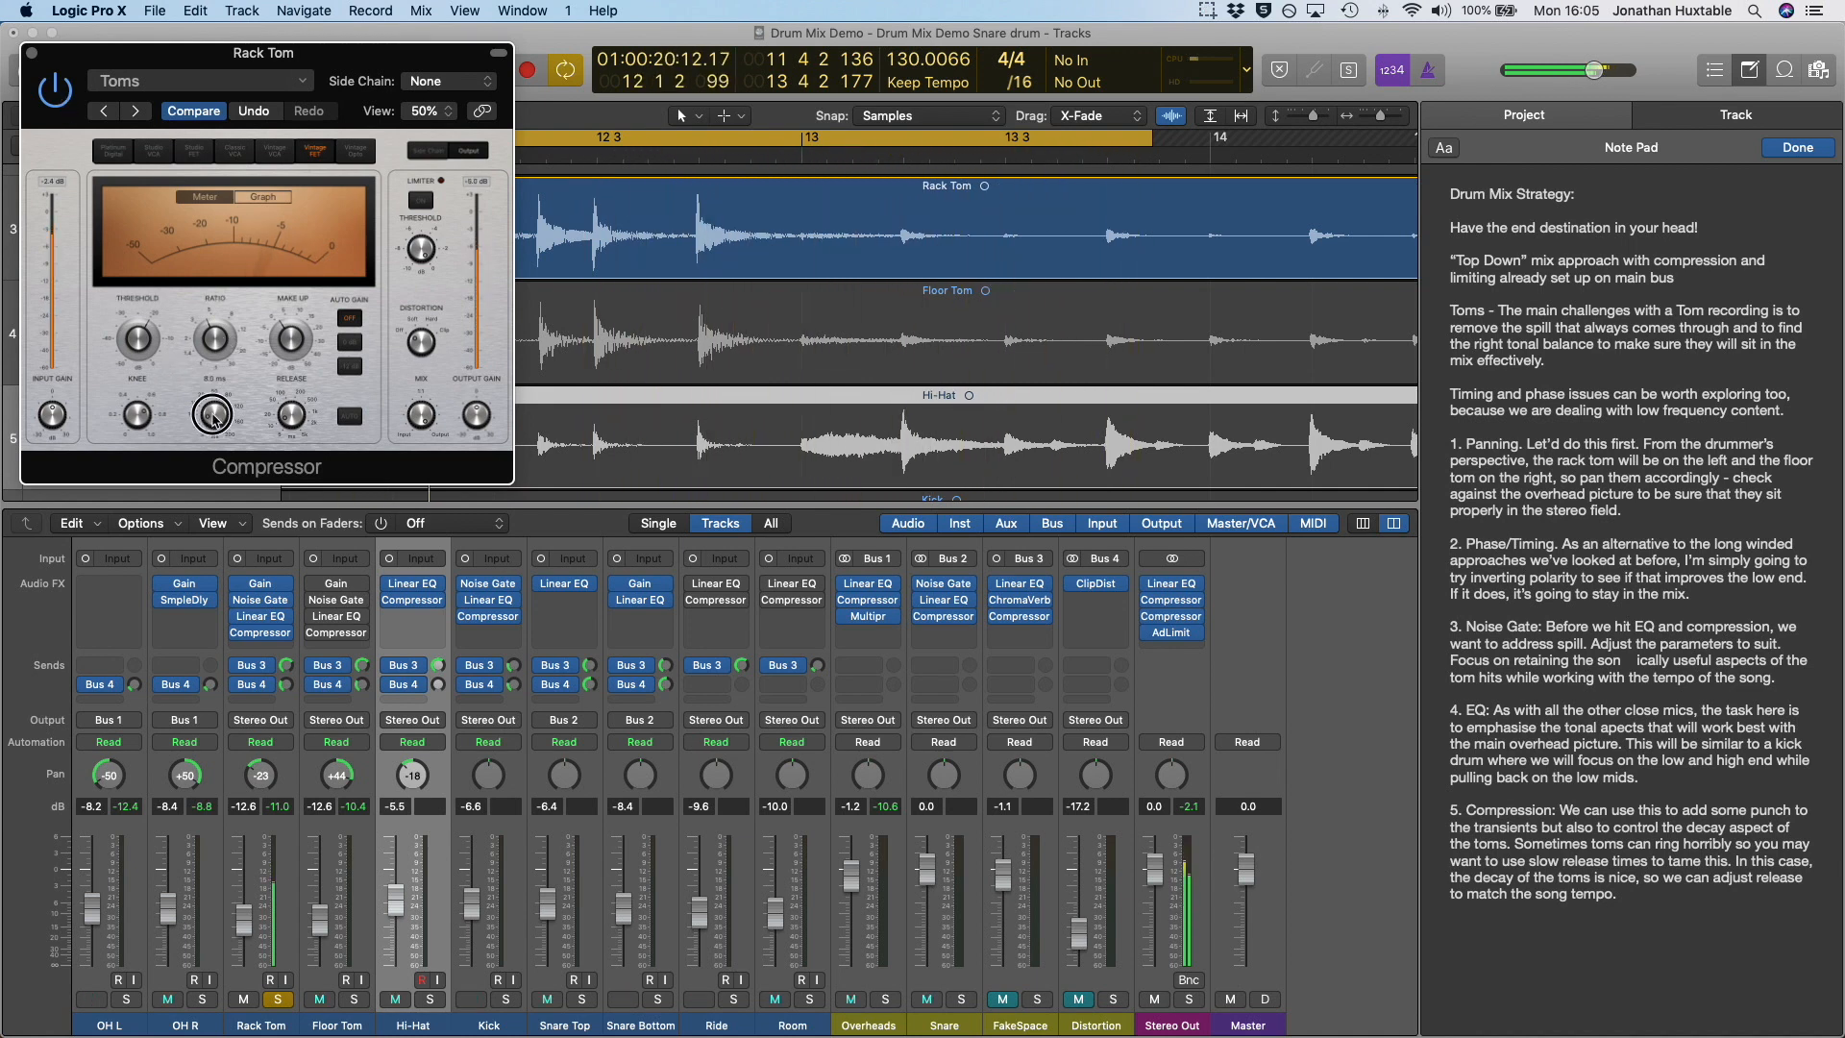
pyautogui.moveTo(215, 396); pyautogui.dragTo(216, 377)
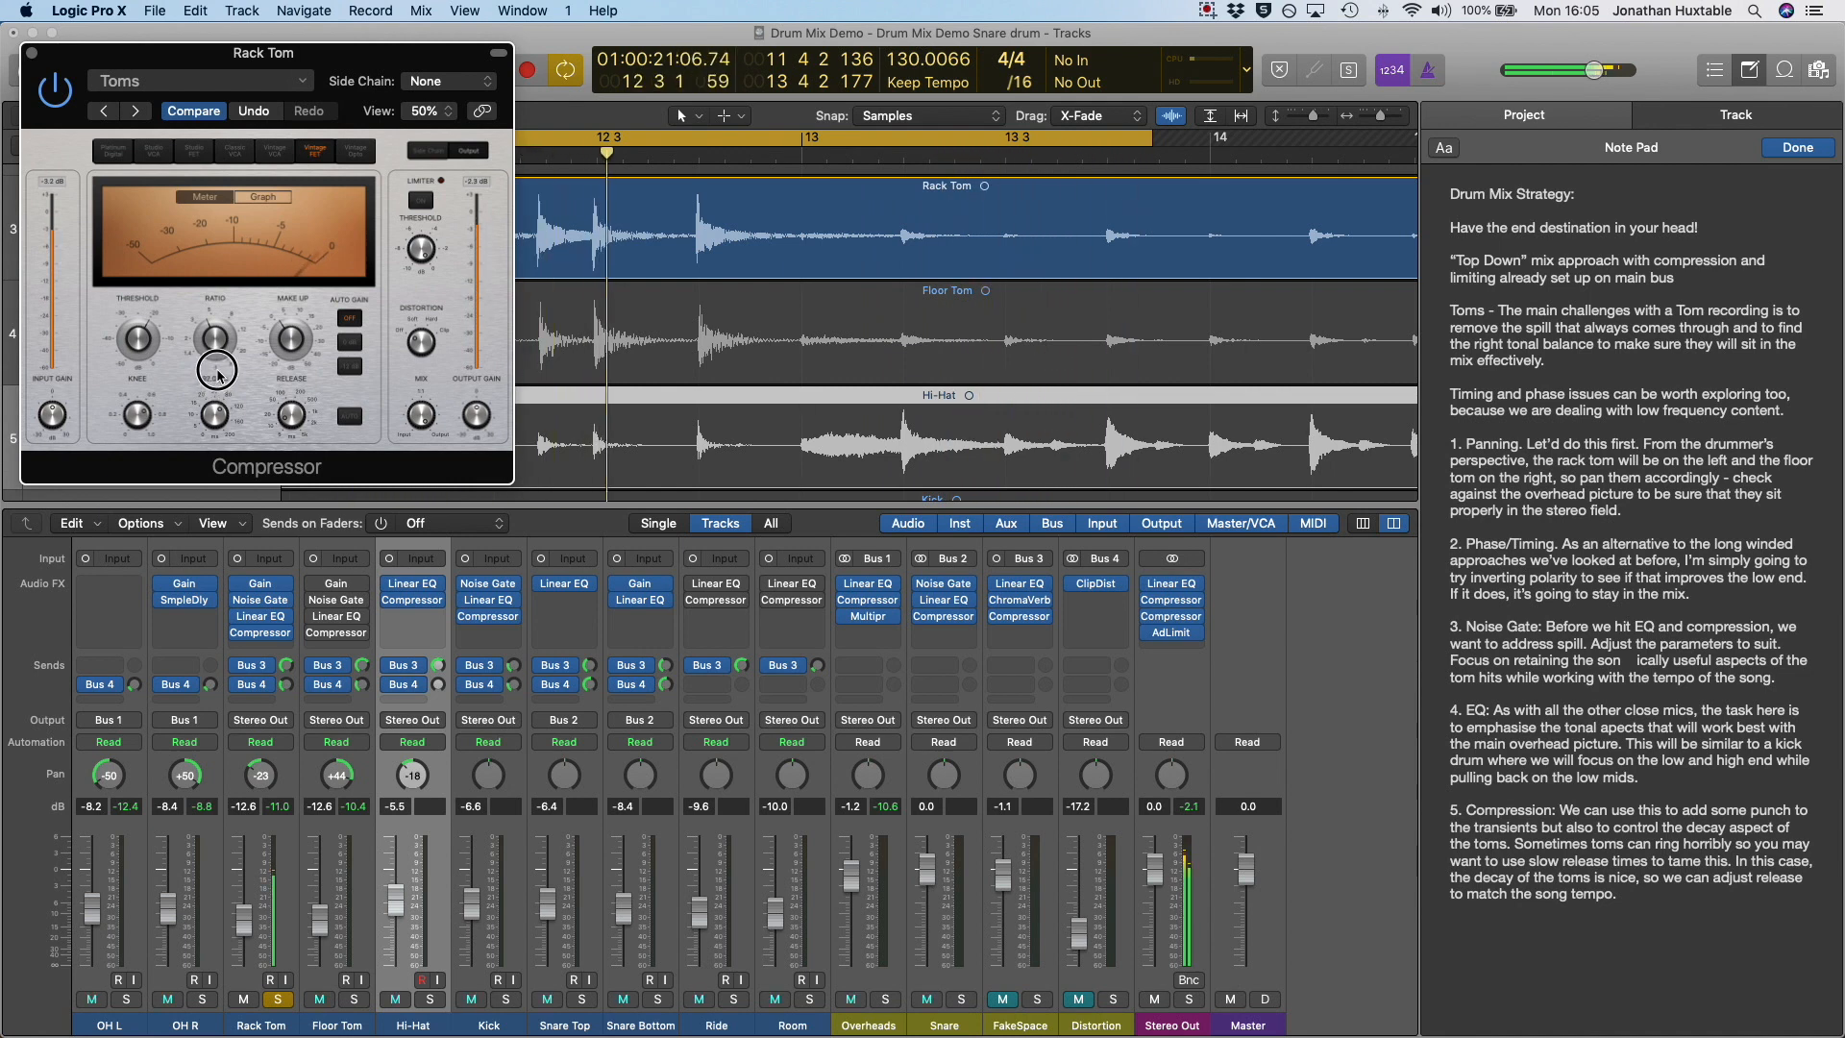
pyautogui.click(293, 429)
pyautogui.moveTo(293, 381); pyautogui.dragTo(295, 373)
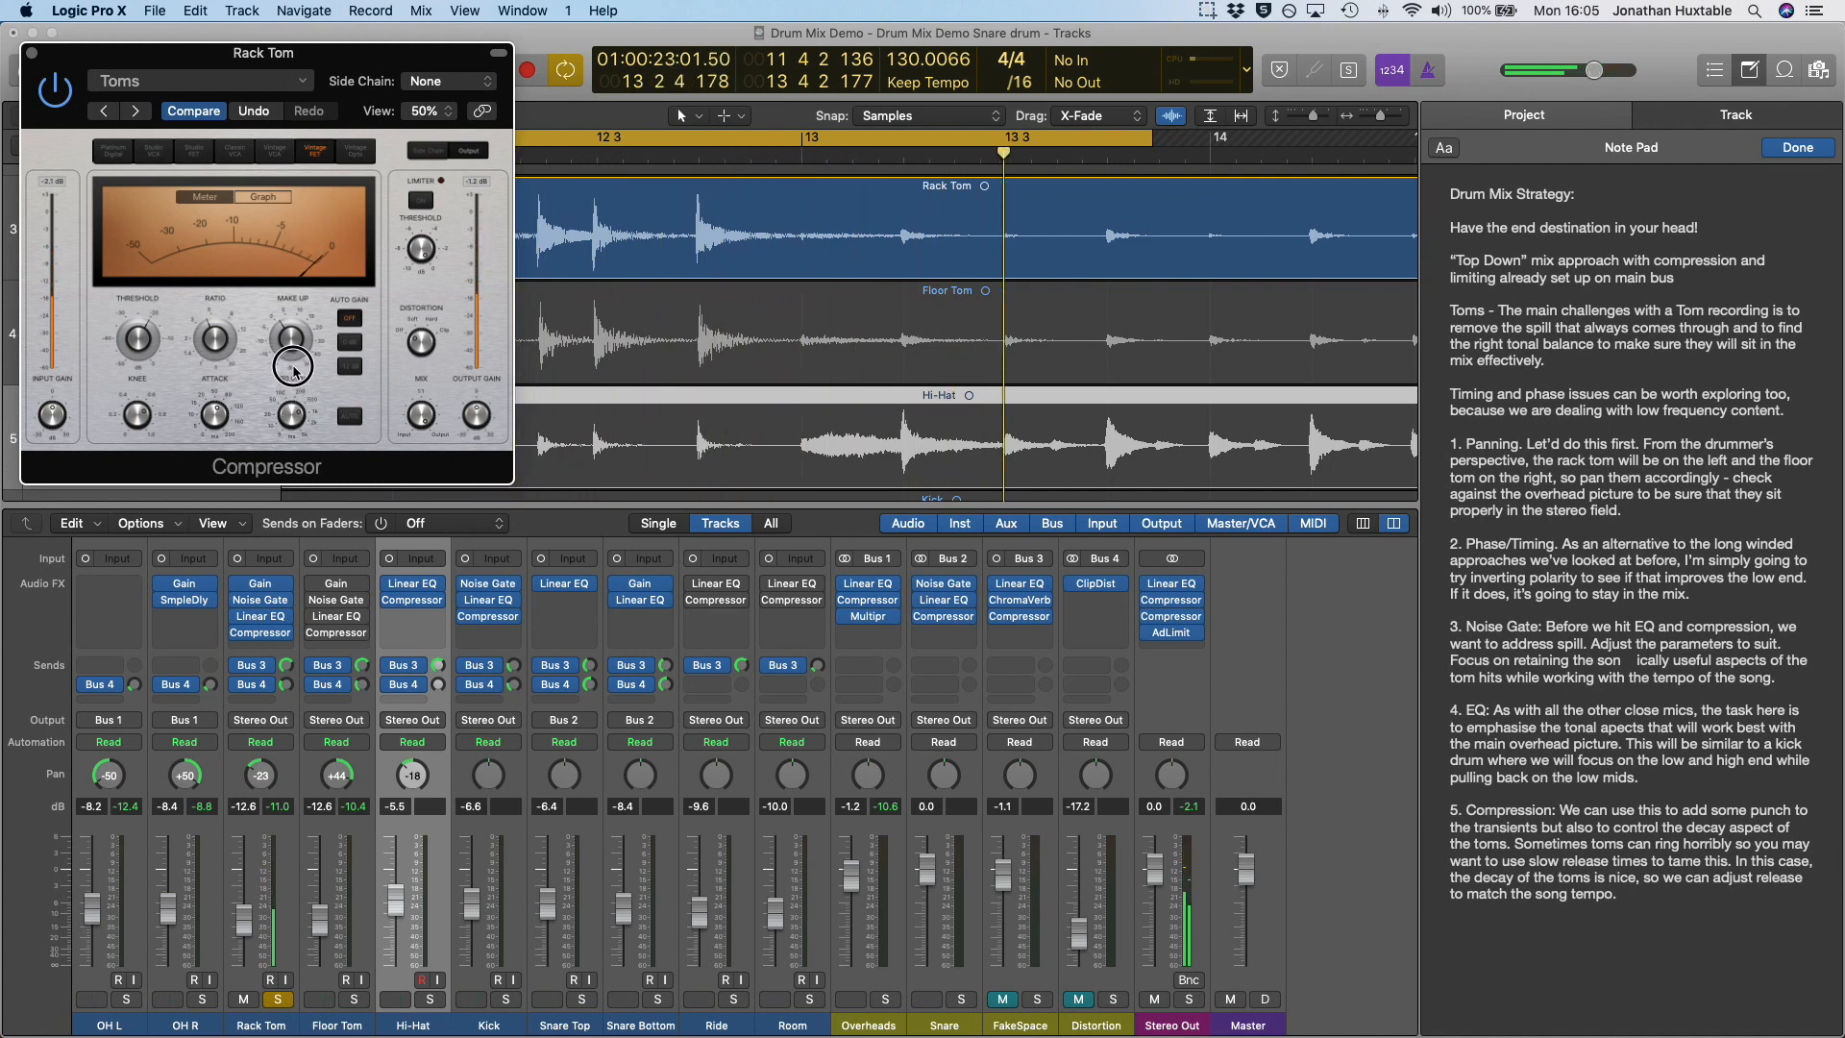
pyautogui.moveTo(293, 375); pyautogui.dragTo(289, 420)
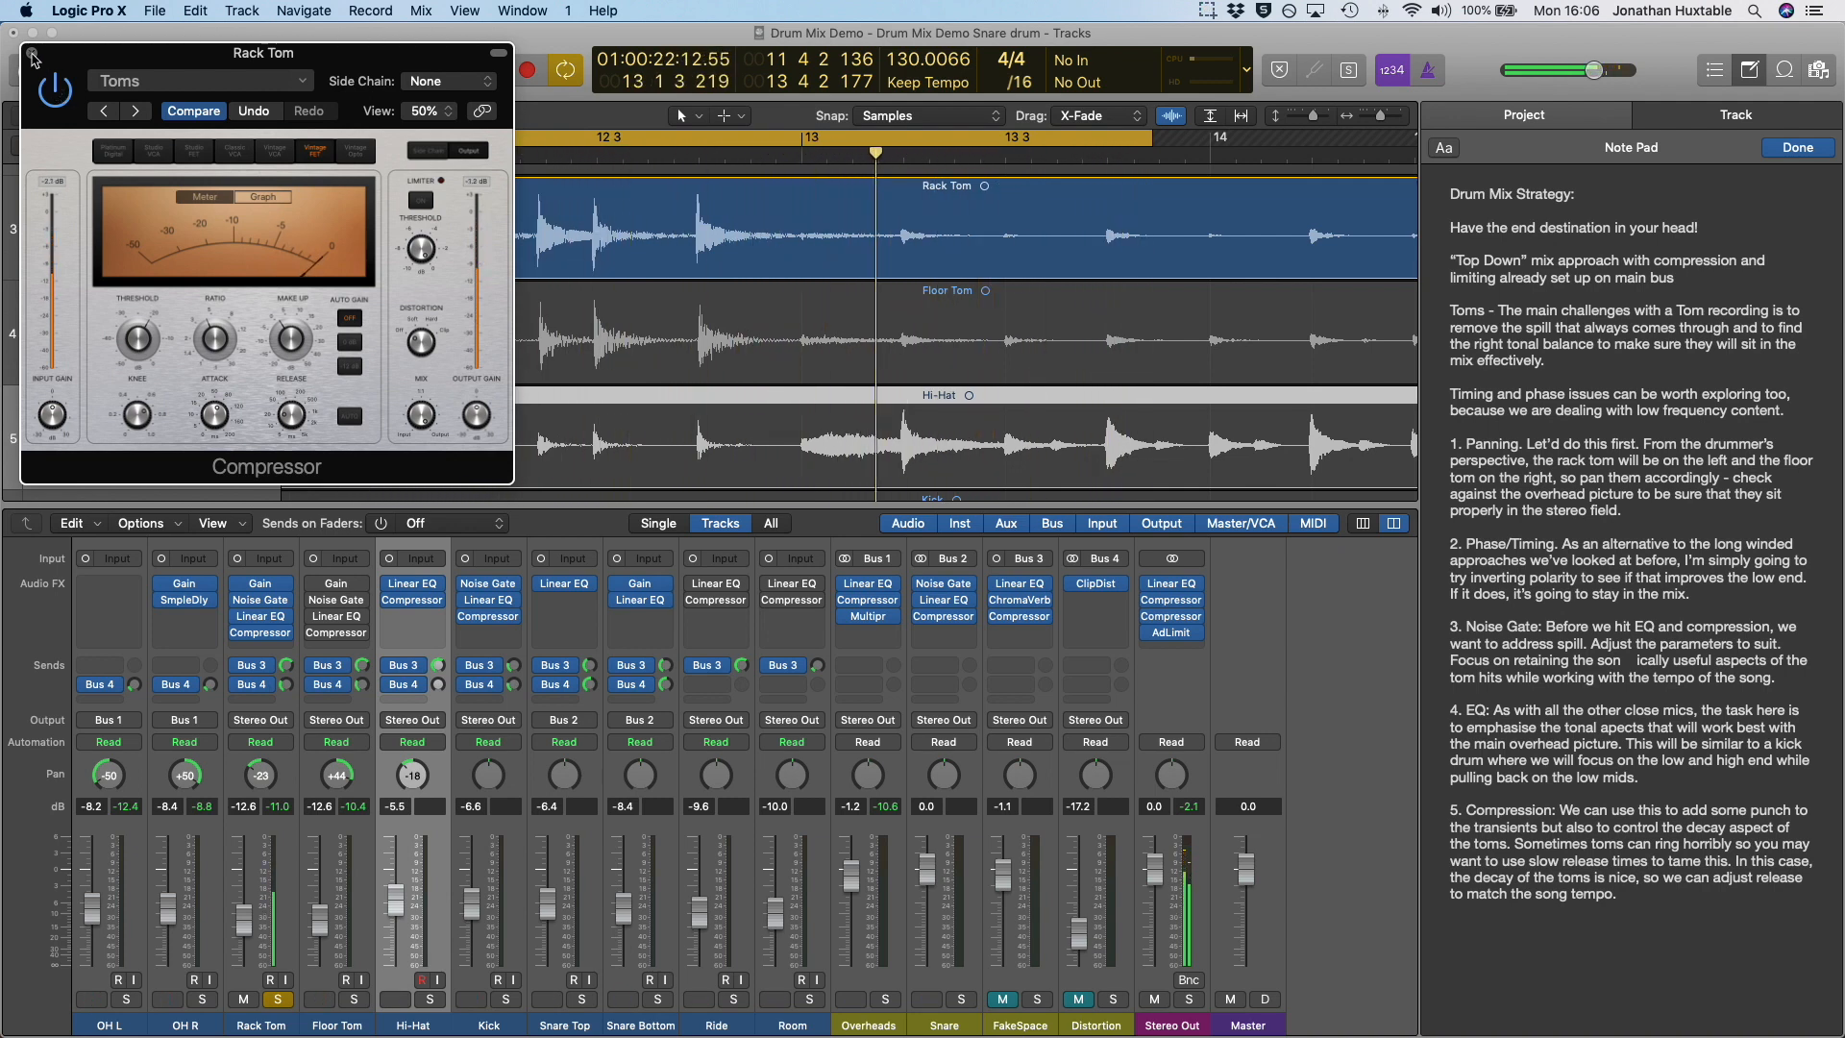
pyautogui.click(31, 53)
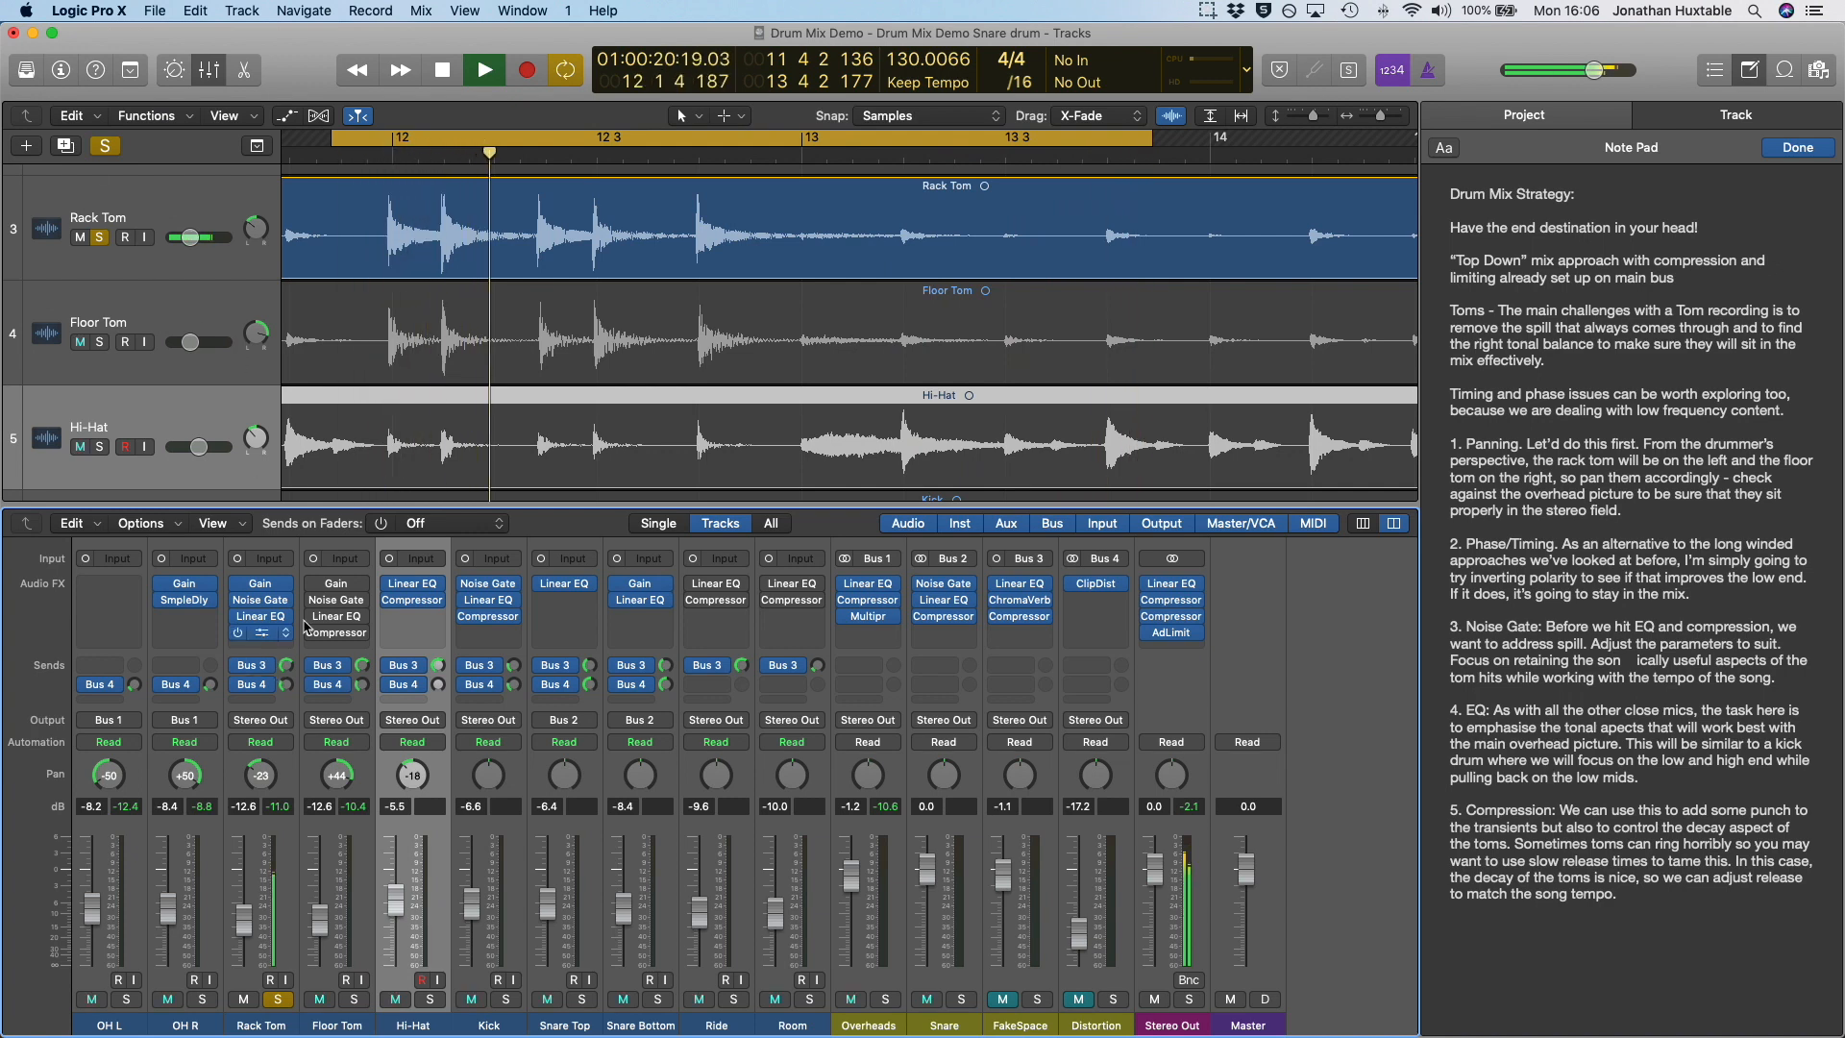
# Enable the Floor Tom's Gain, Noise Gate, Linear EQ and Compressor, and solo the Floor Tom and the Overheads.
pyautogui.click(314, 591)
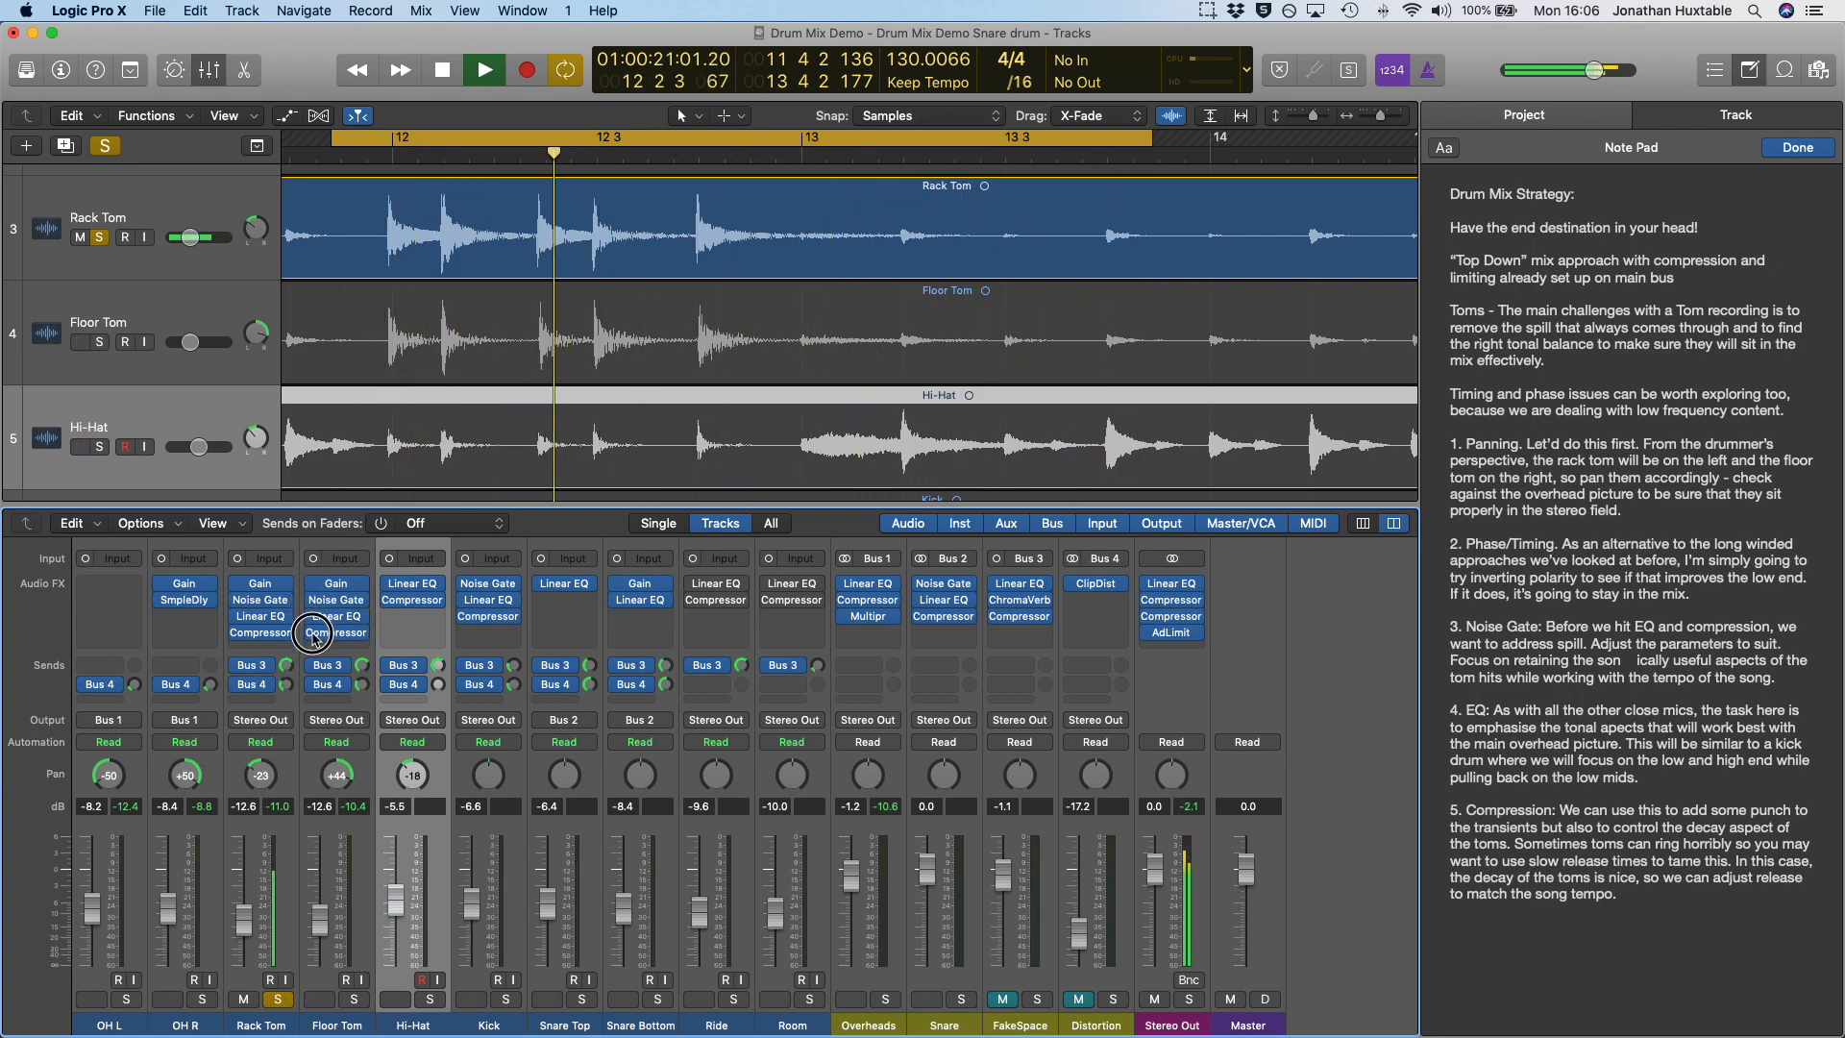
pyautogui.click(322, 1001)
pyautogui.click(320, 1001)
pyautogui.click(354, 1001)
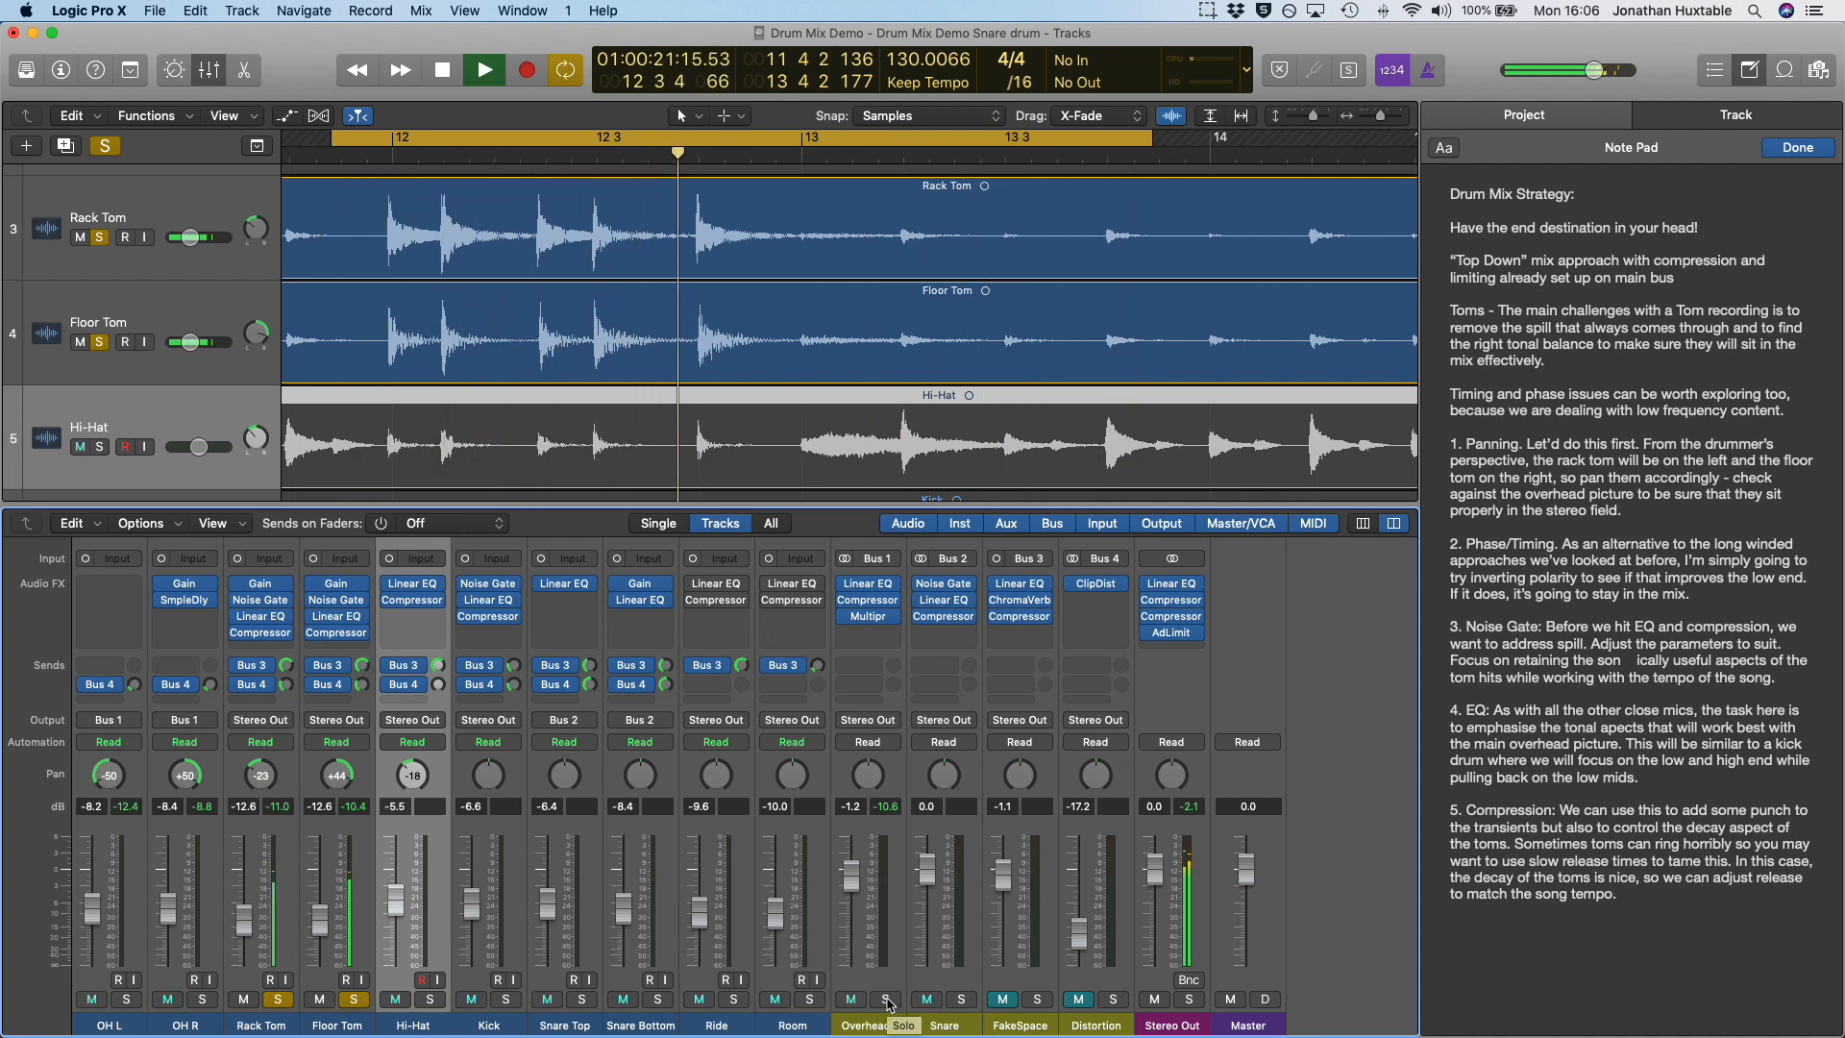
pyautogui.click(886, 1001)
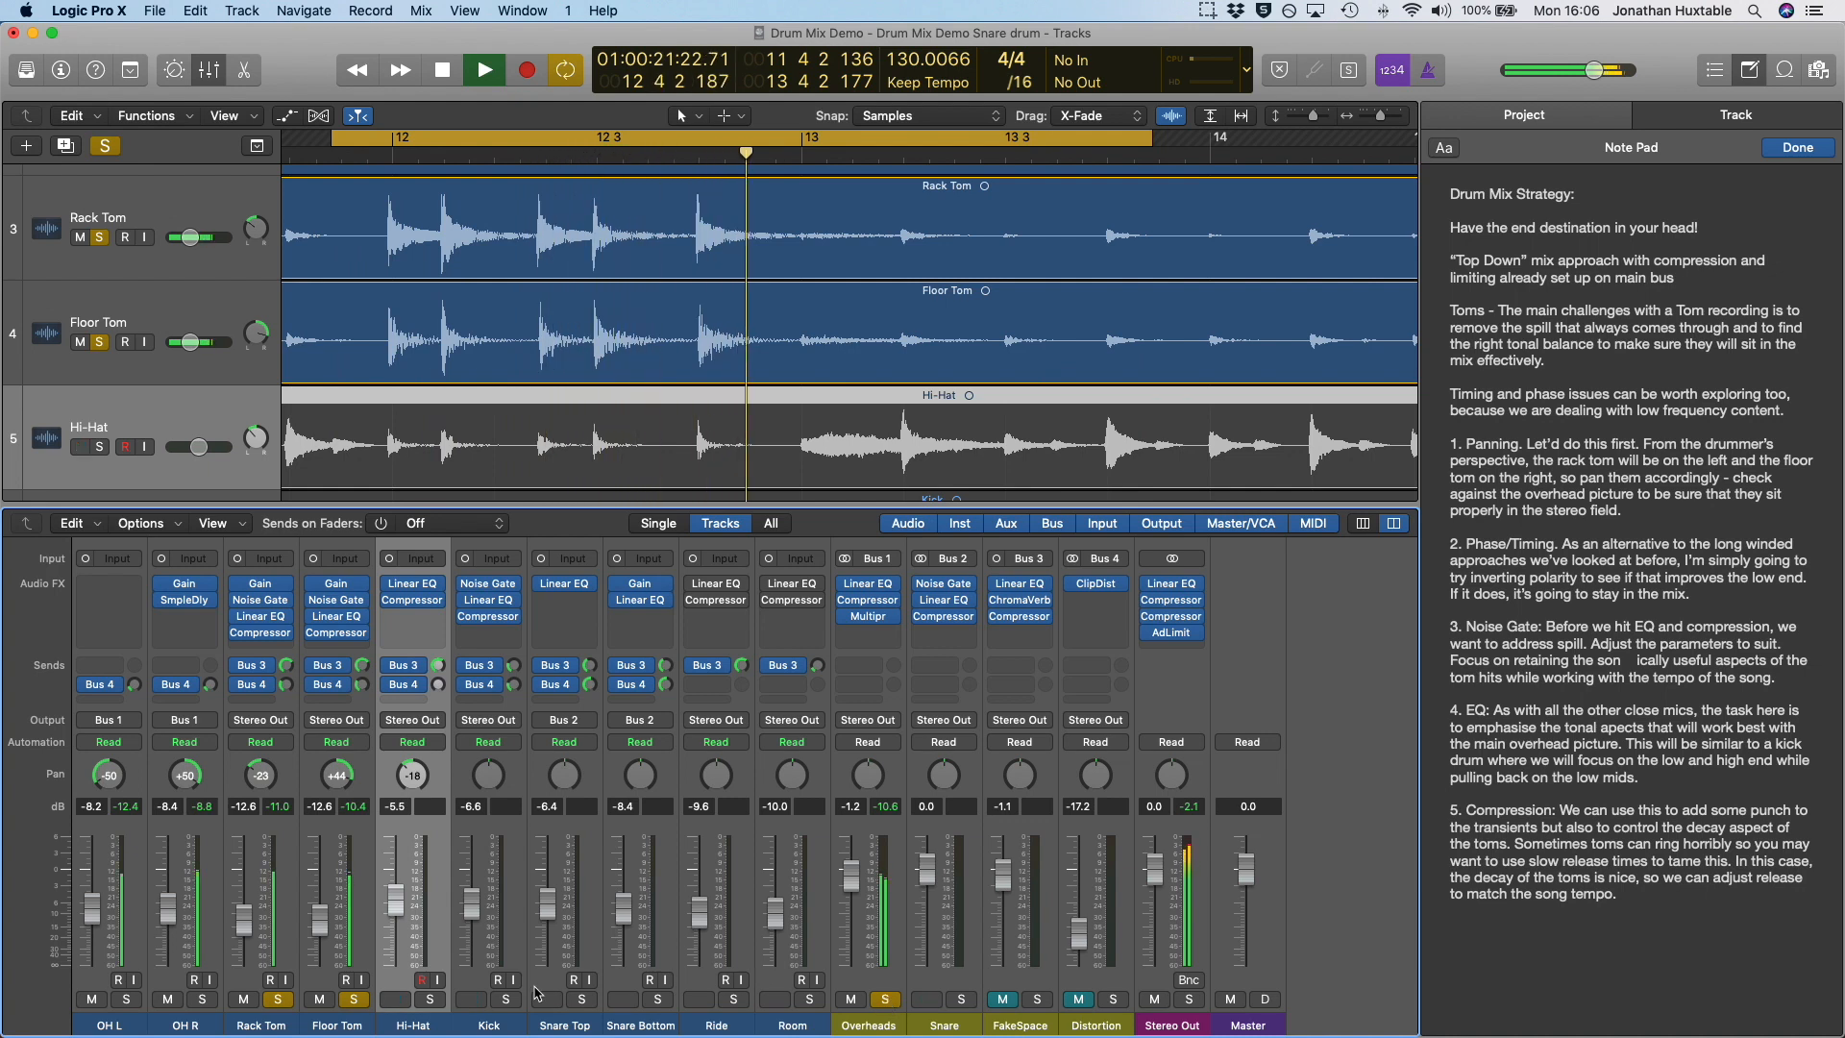
# Lower the Rack Tom and Floor Tom faders together to -13.6 dB and compare the Overheads with and without the toms.
pyautogui.moveTo(275, 1025); pyautogui.dragTo(346, 1027)
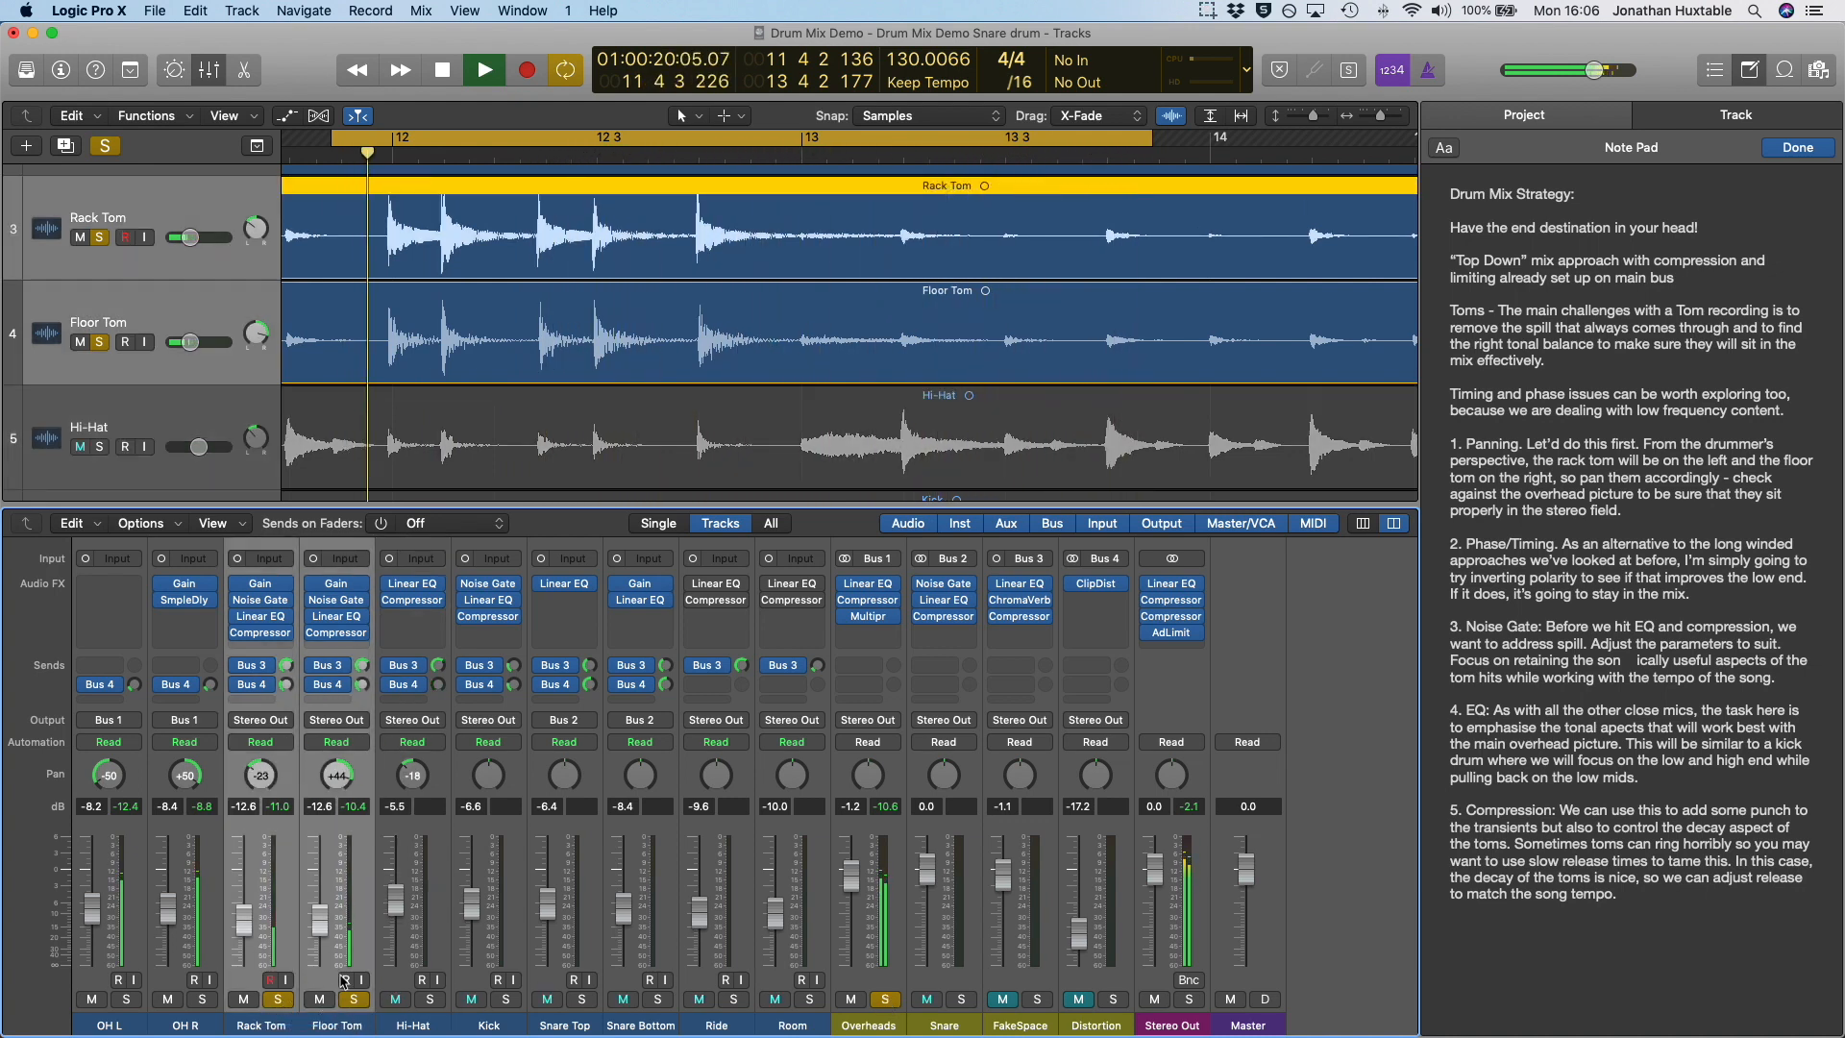
pyautogui.moveTo(320, 916)
pyautogui.mouseDown()
pyautogui.moveTo(319, 984)
pyautogui.moveTo(315, 896)
pyautogui.moveTo(307, 934)
pyautogui.mouseUp()
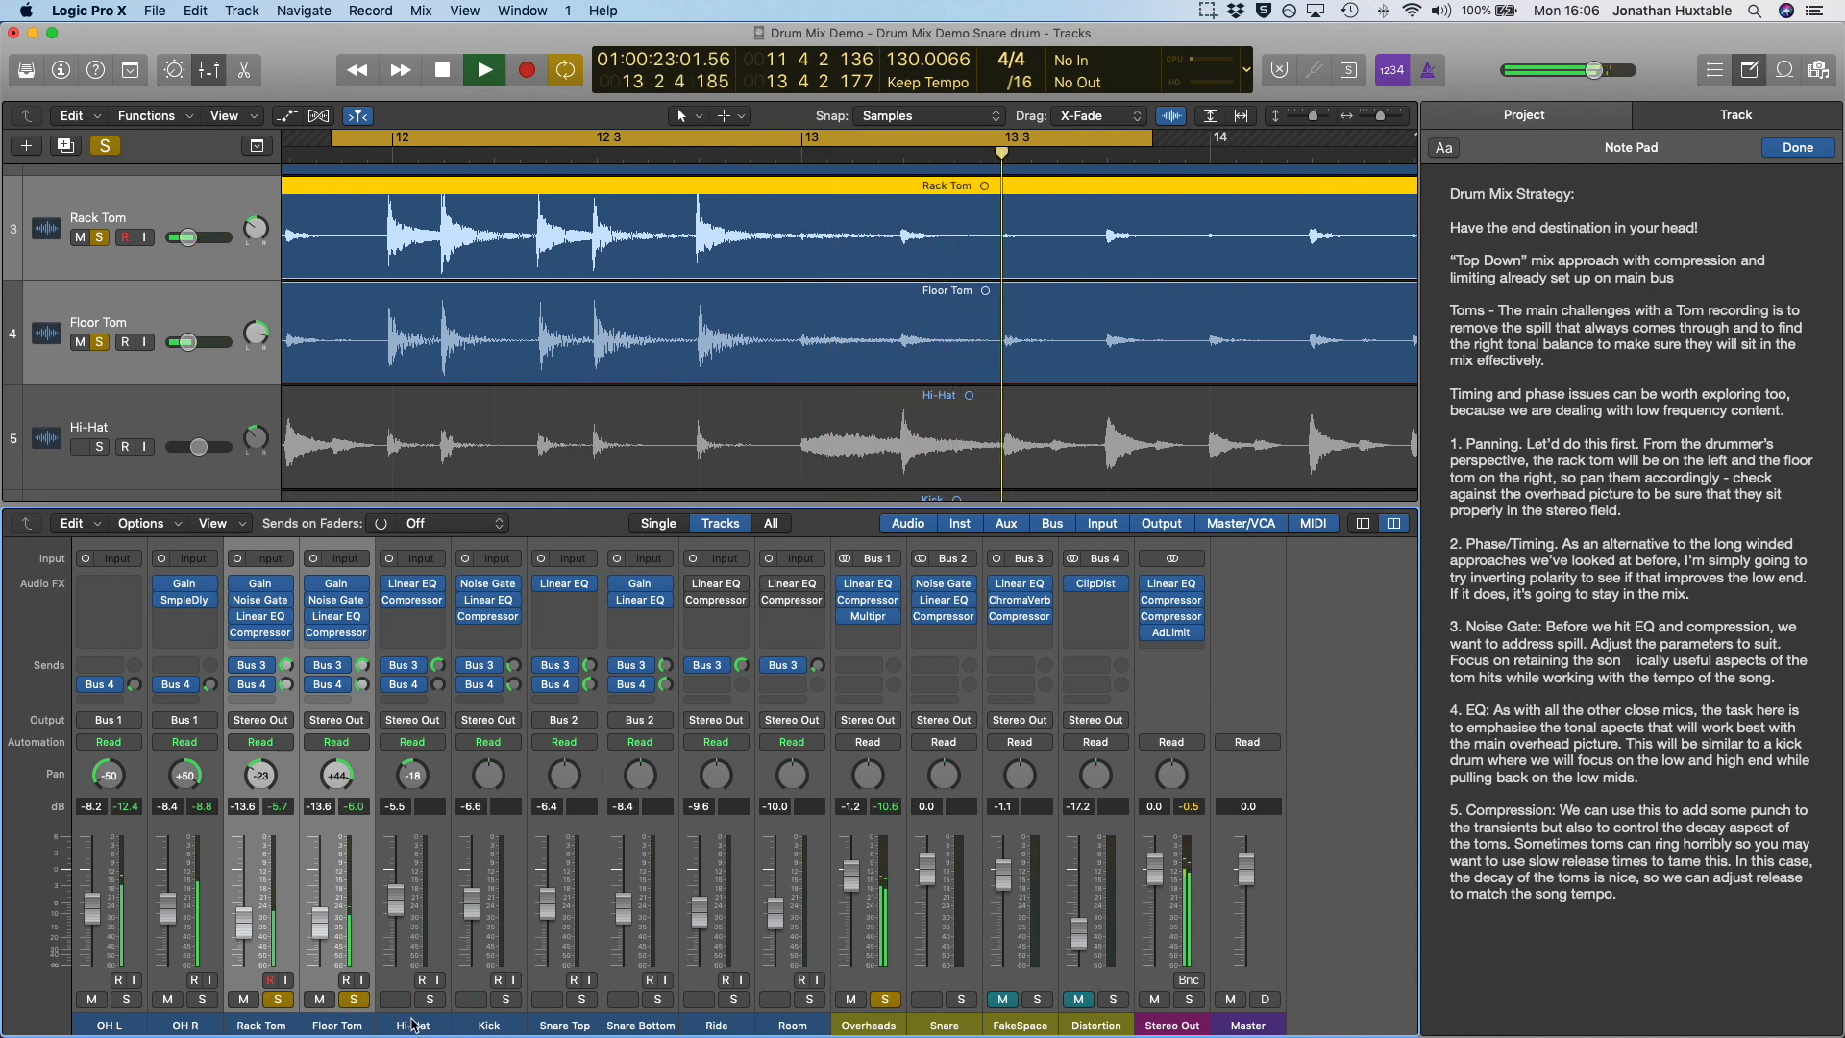
pyautogui.click(353, 999)
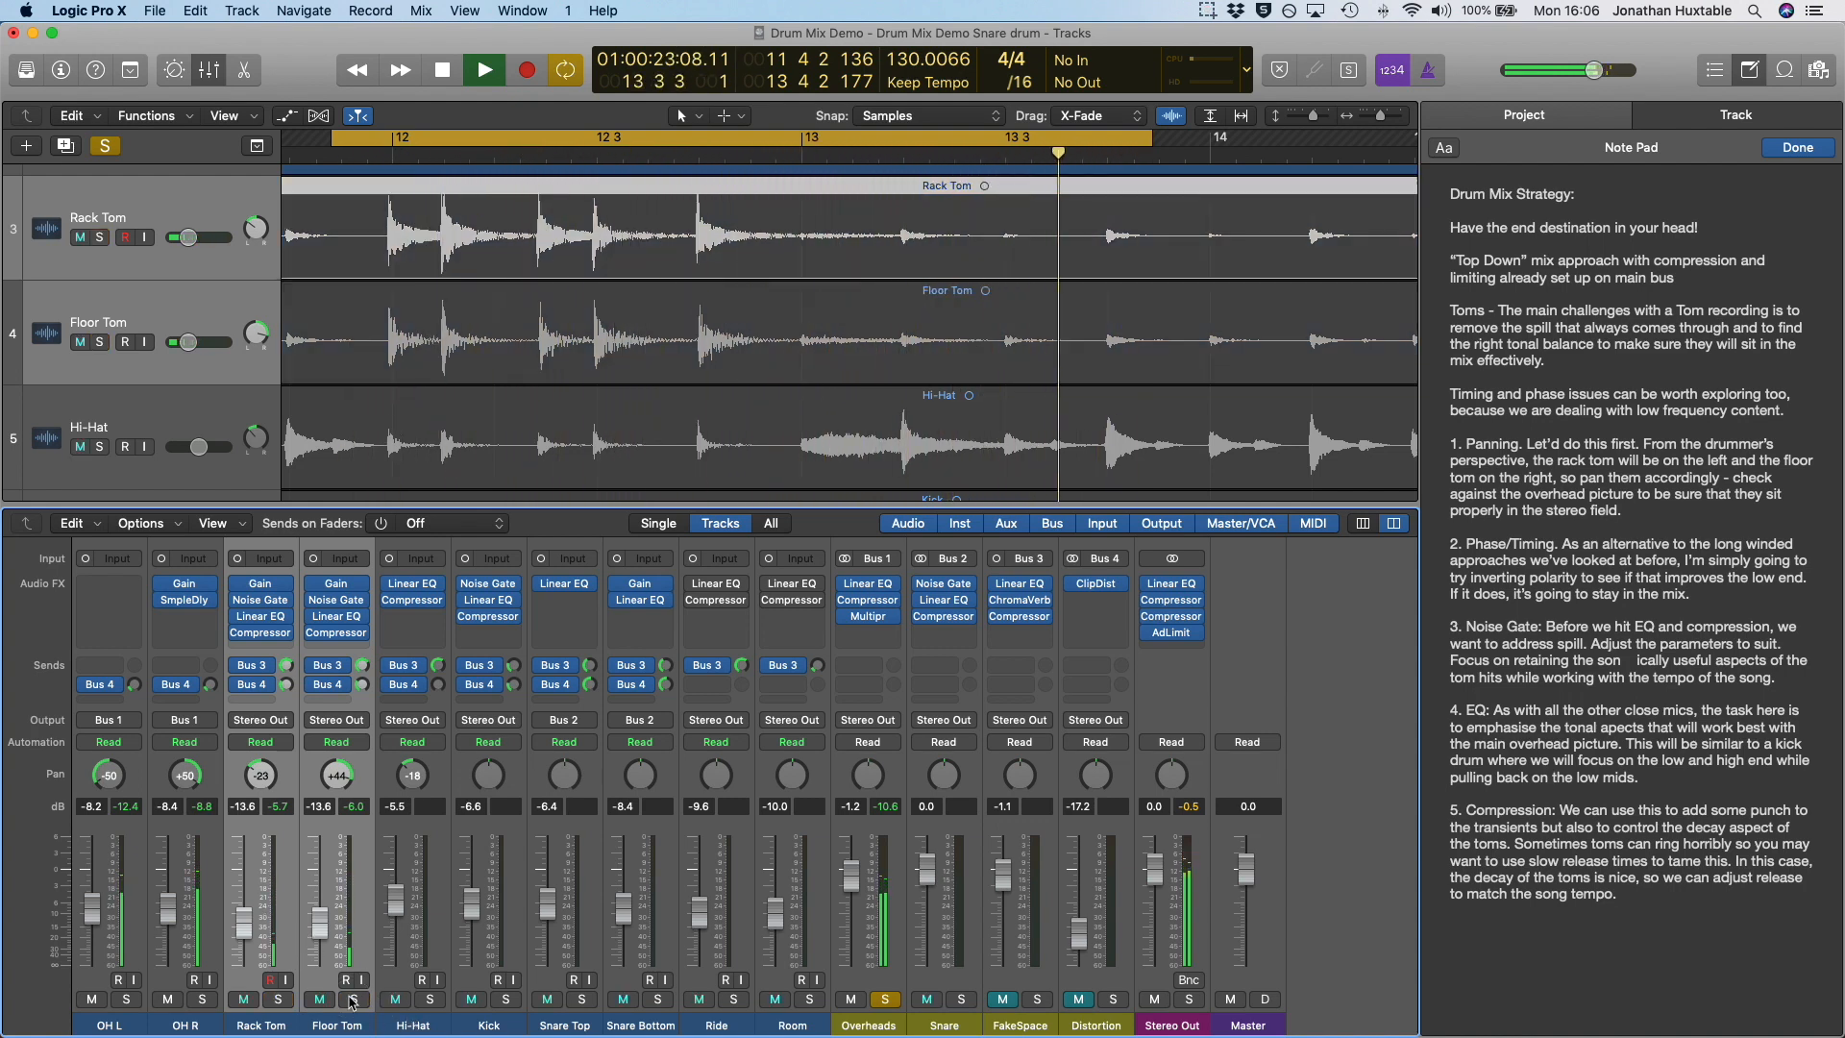
pyautogui.click(353, 1000)
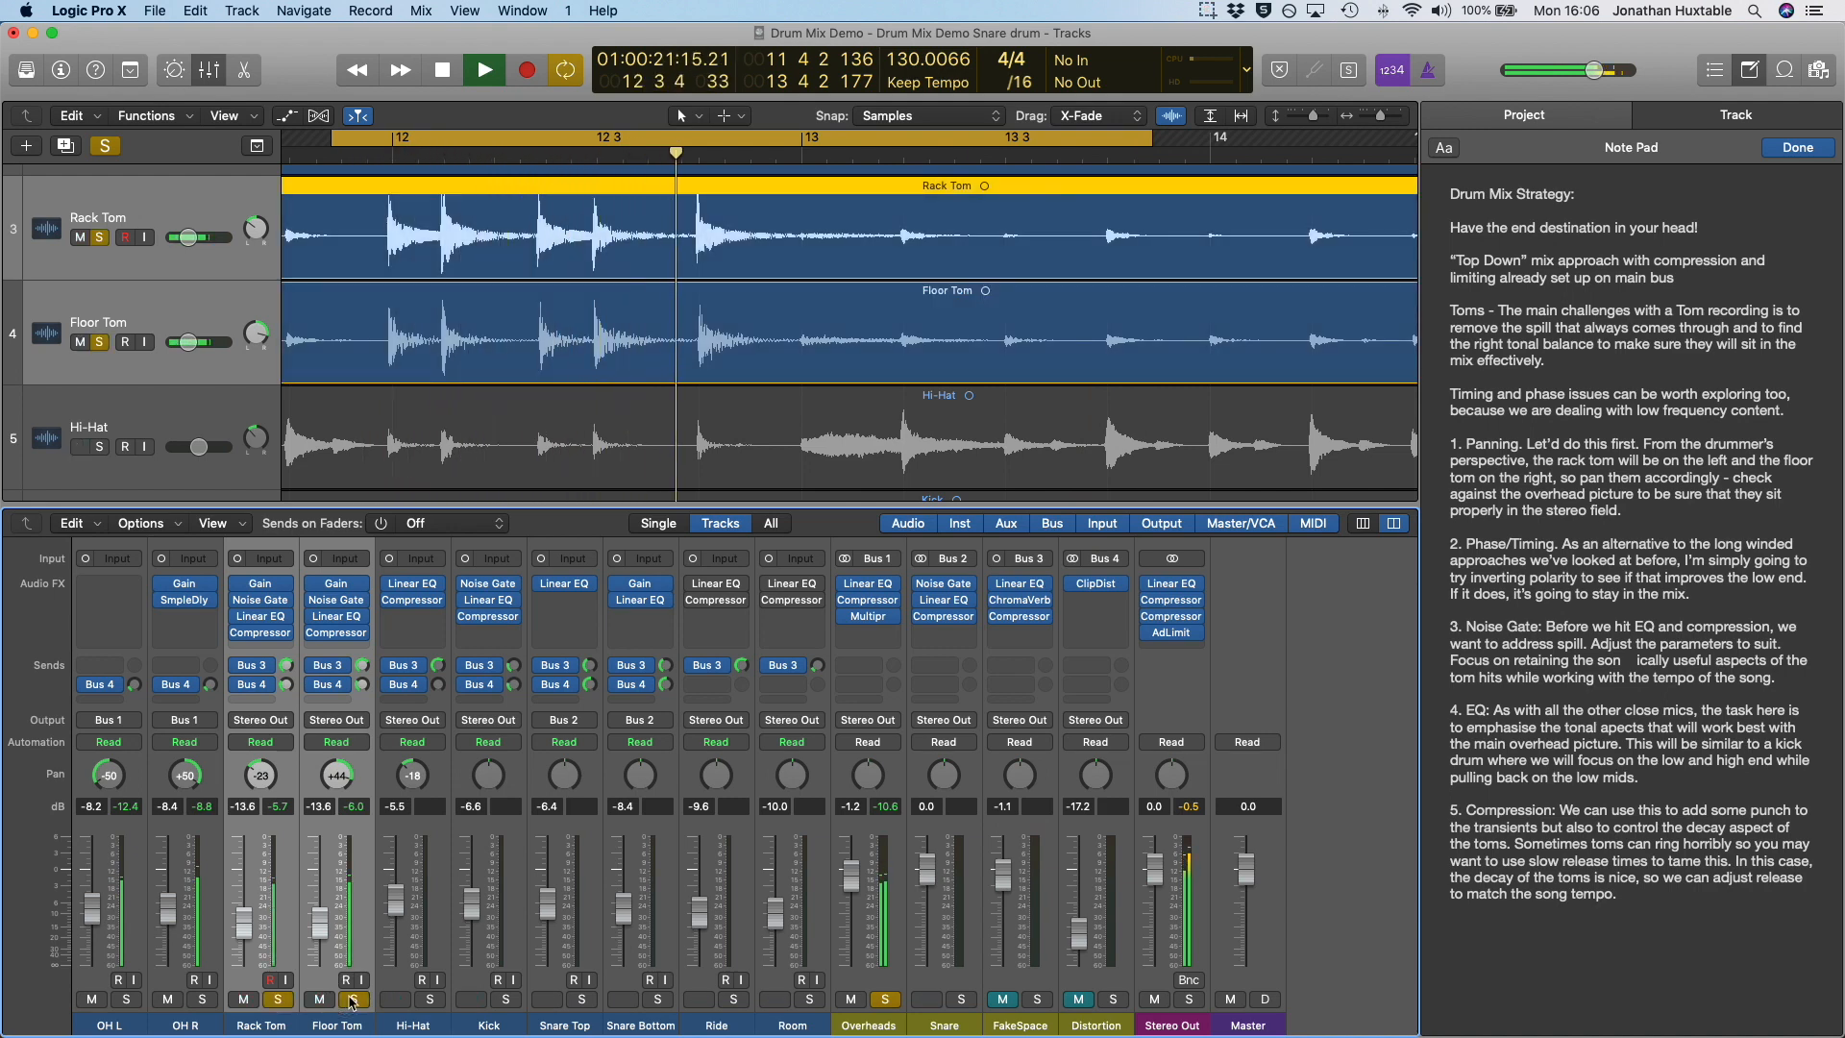